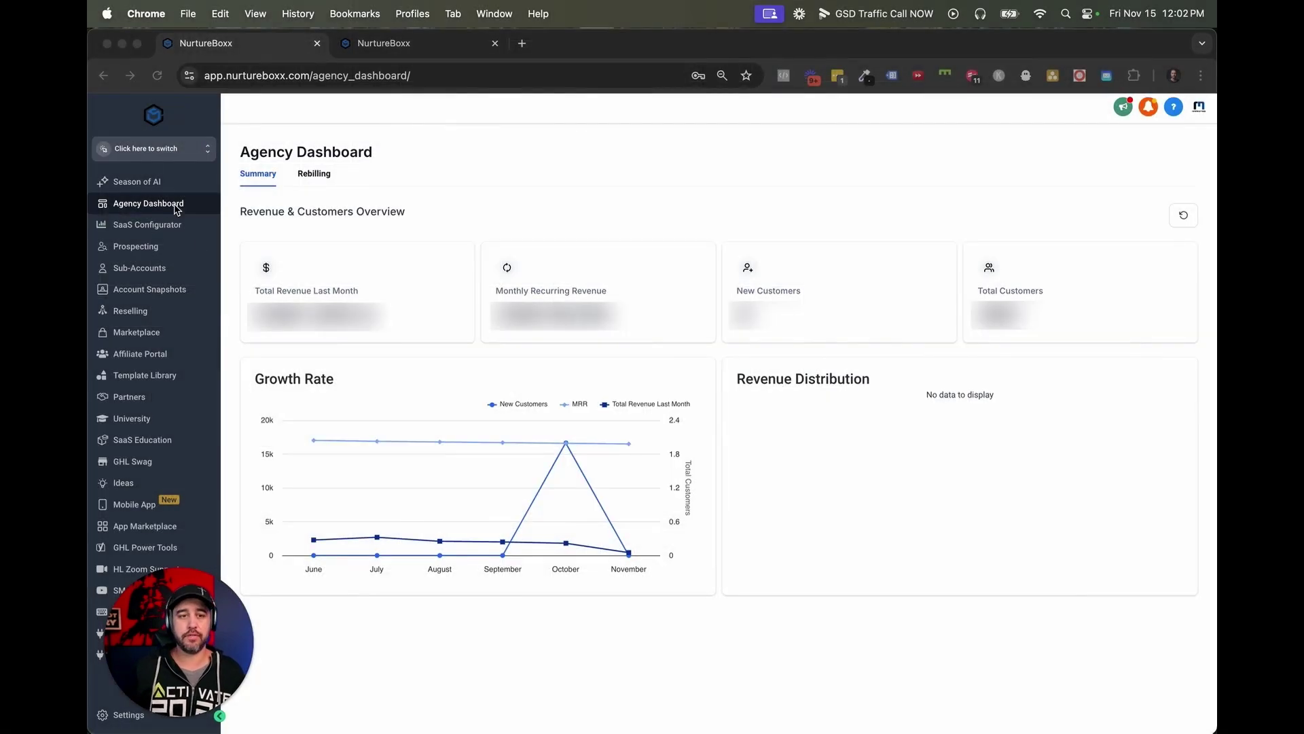
Go to the Sub-Accounts list from the sidebar.
left_click(150, 138)
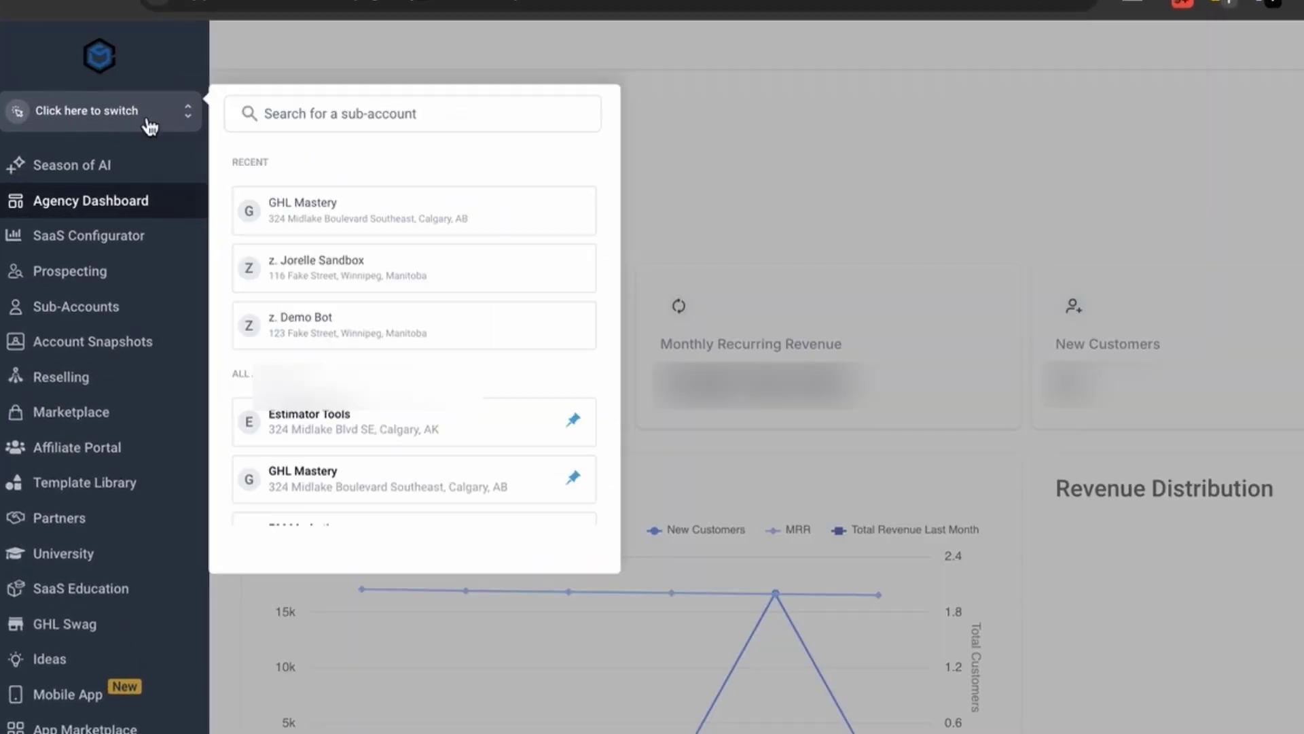
left_click(876, 210)
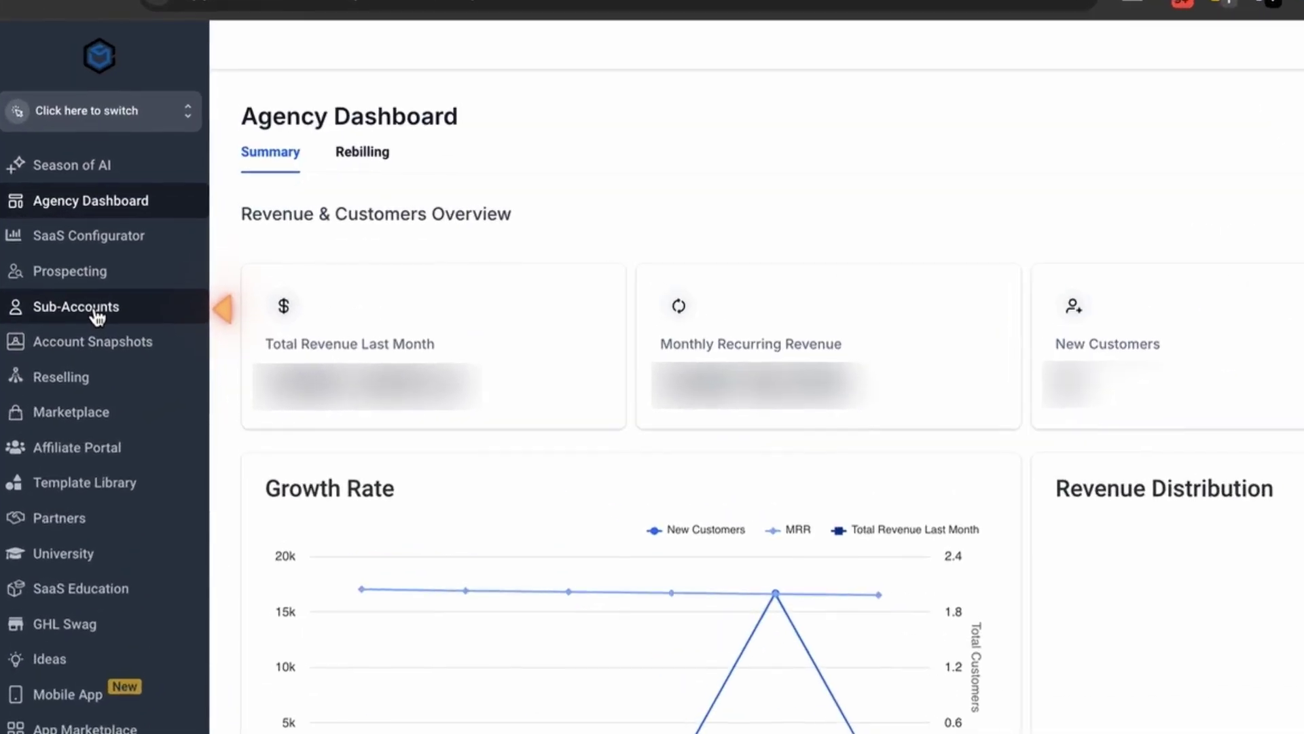
left_click(152, 273)
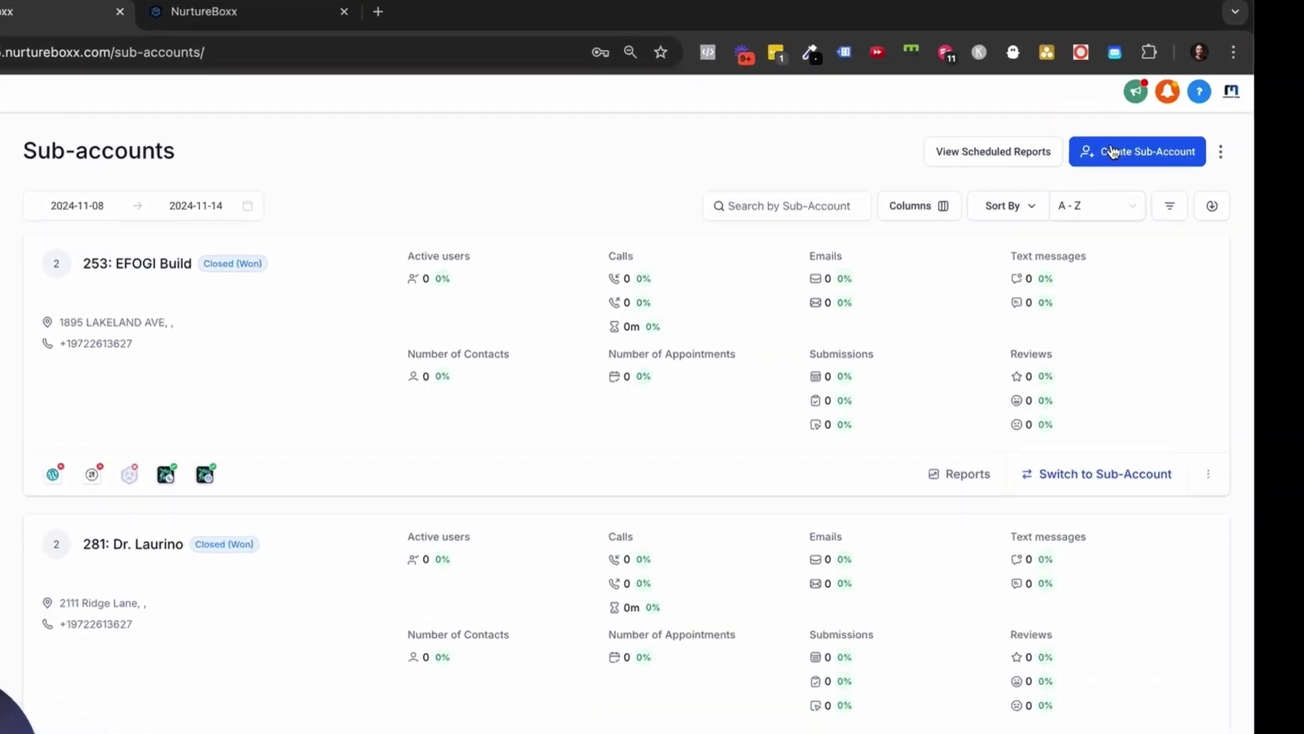
Start a new sub-account and browse the available snapshot templates.
left_click(1112, 151)
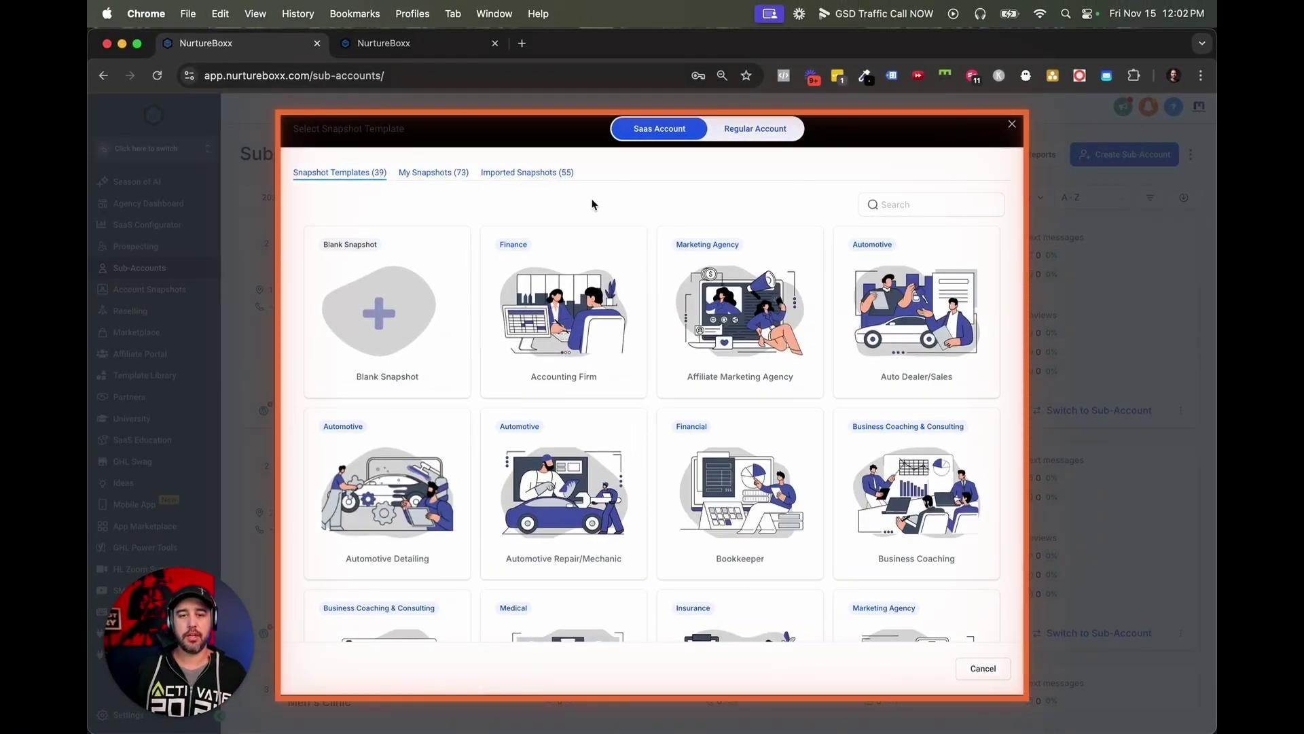
mouse_move(397, 316)
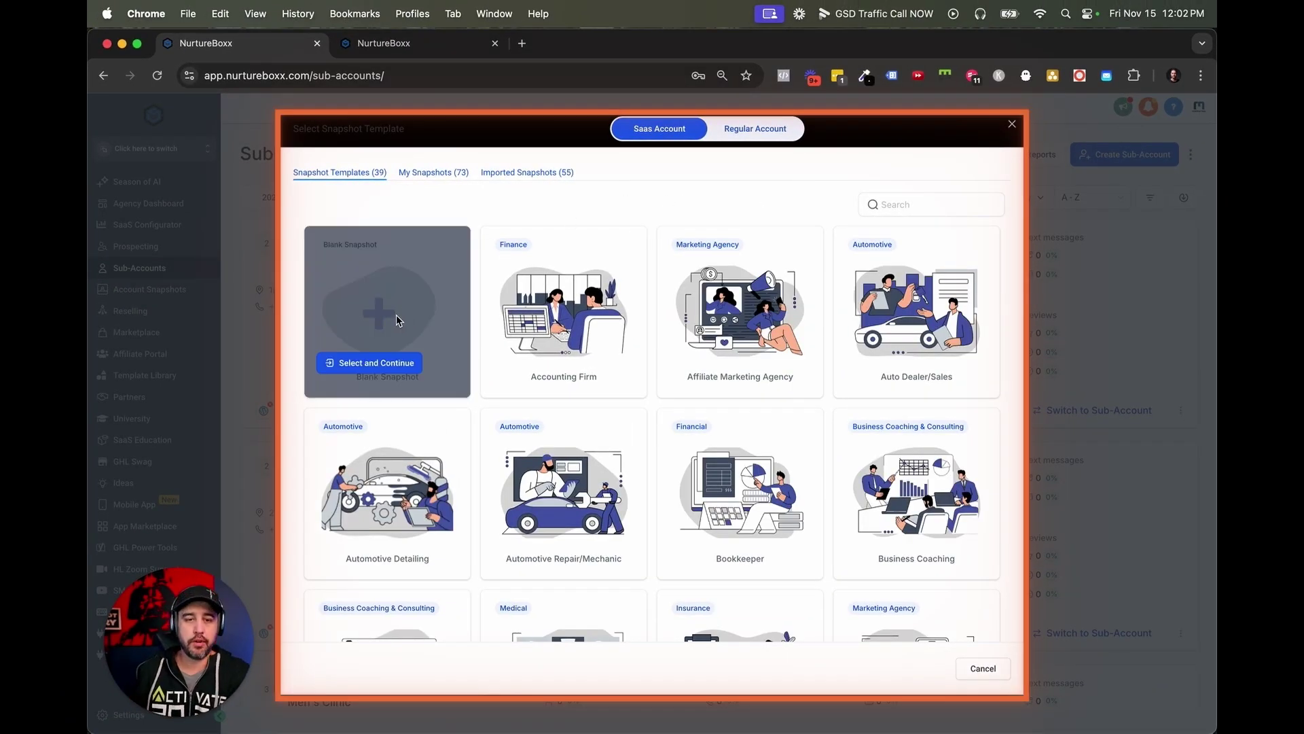
scroll(587, 311, "down", 7)
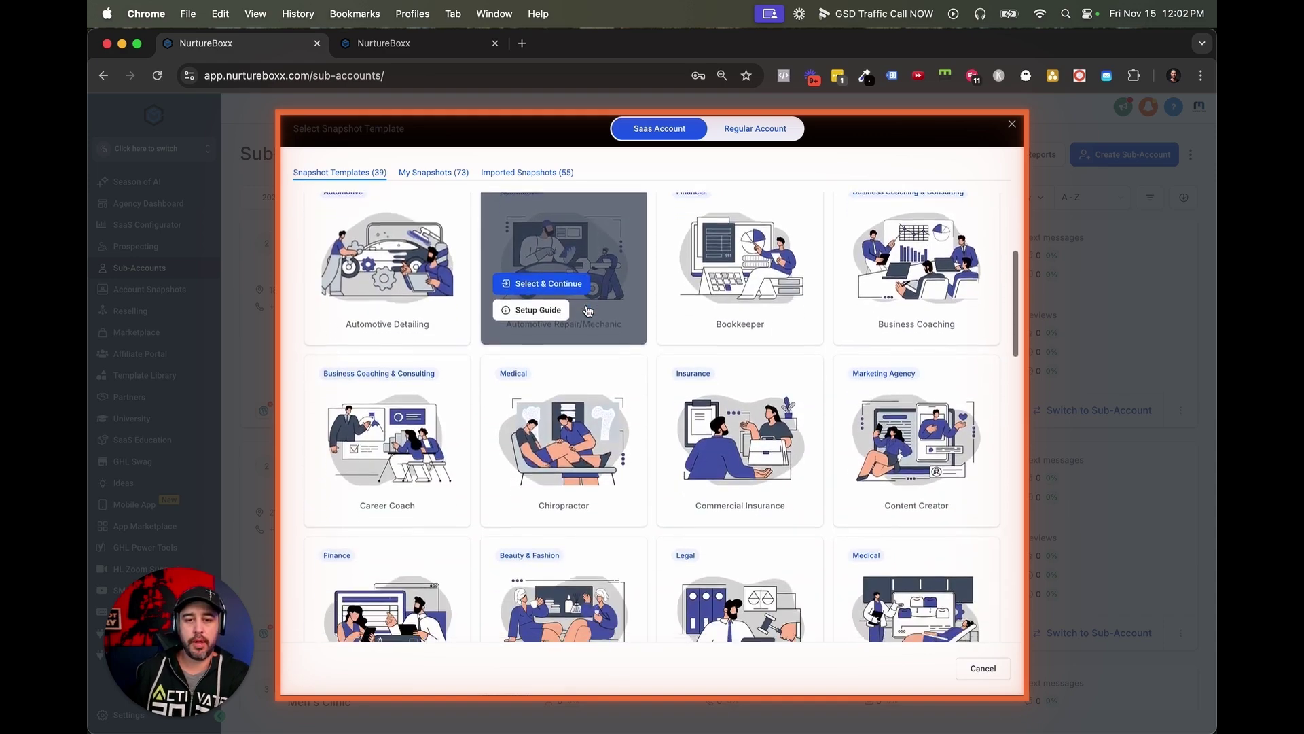
scroll(587, 312, "down", 15)
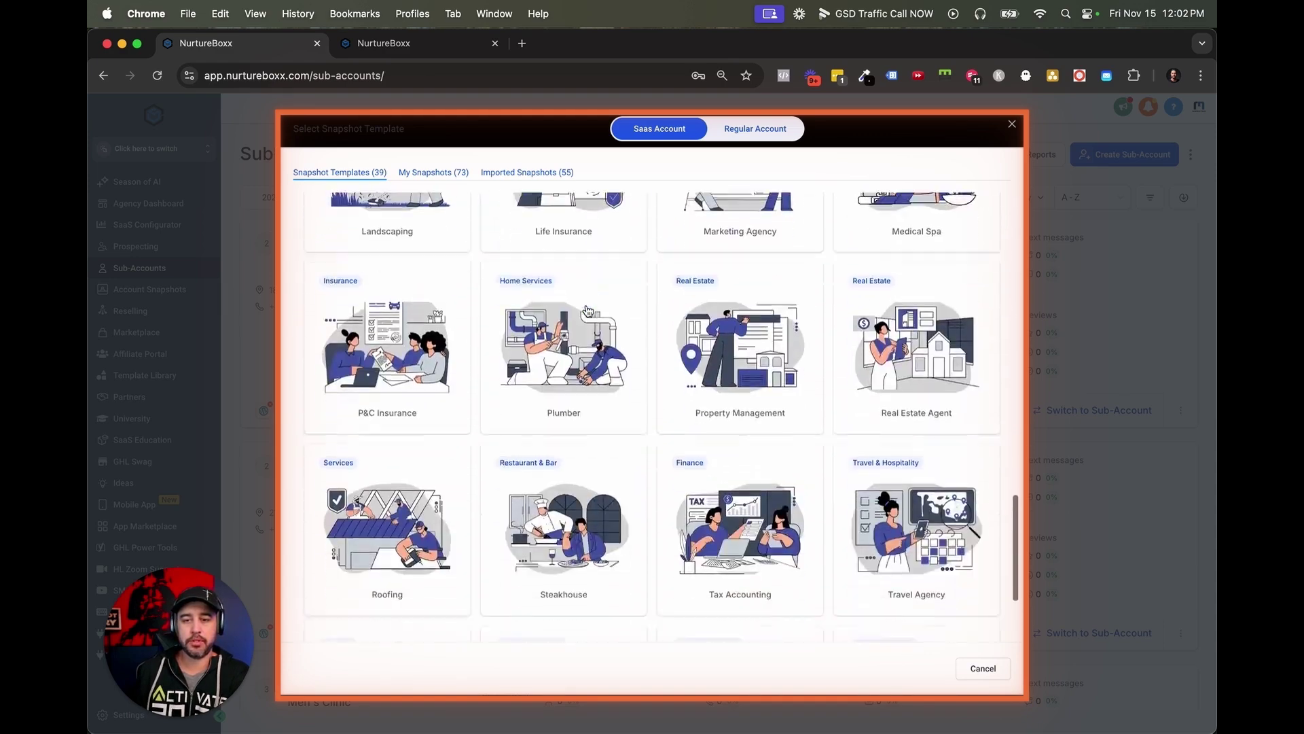
scroll(587, 311, "up", 20)
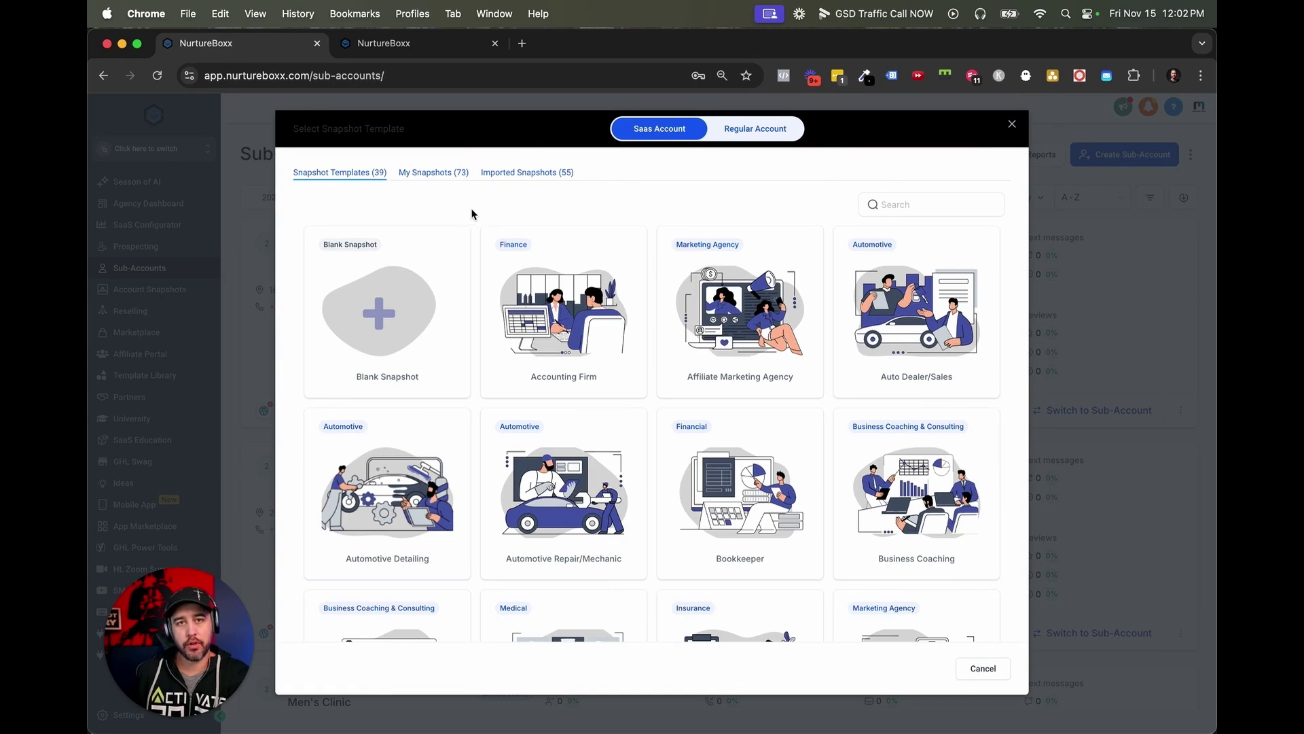
mouse_move(757, 326)
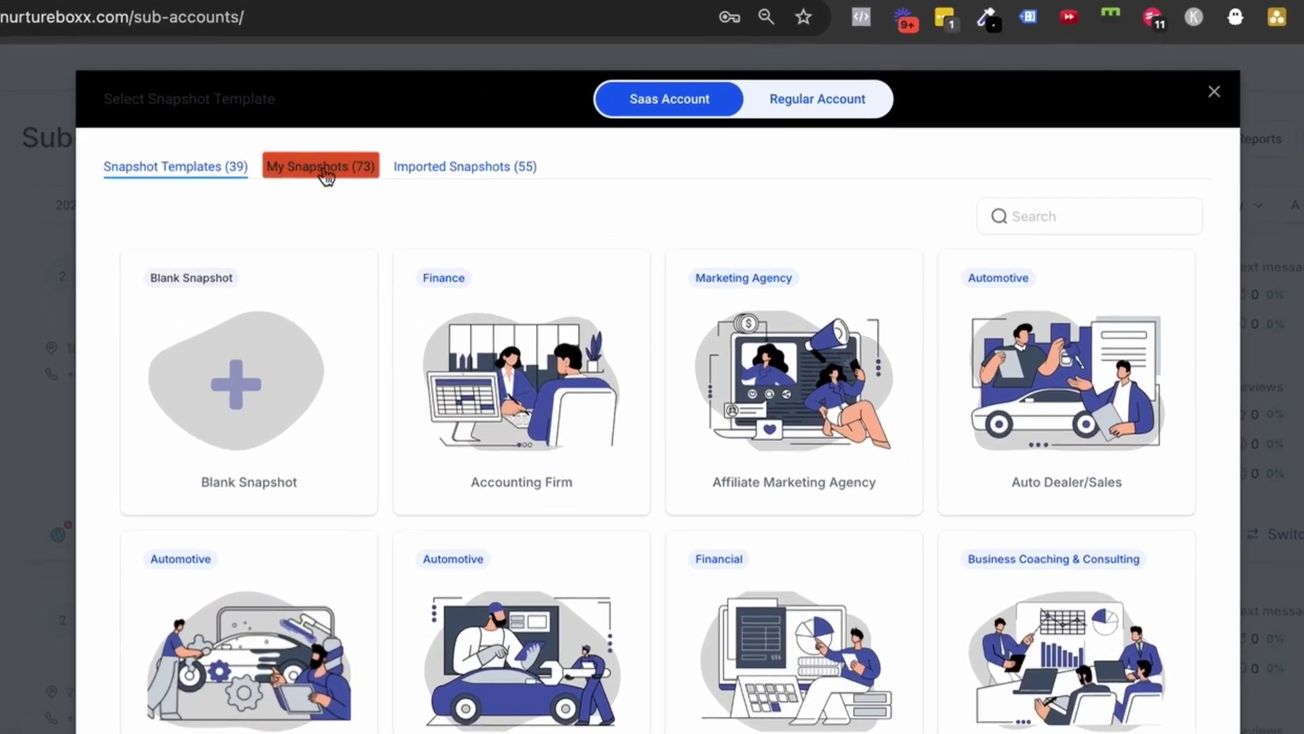
left_click(435, 174)
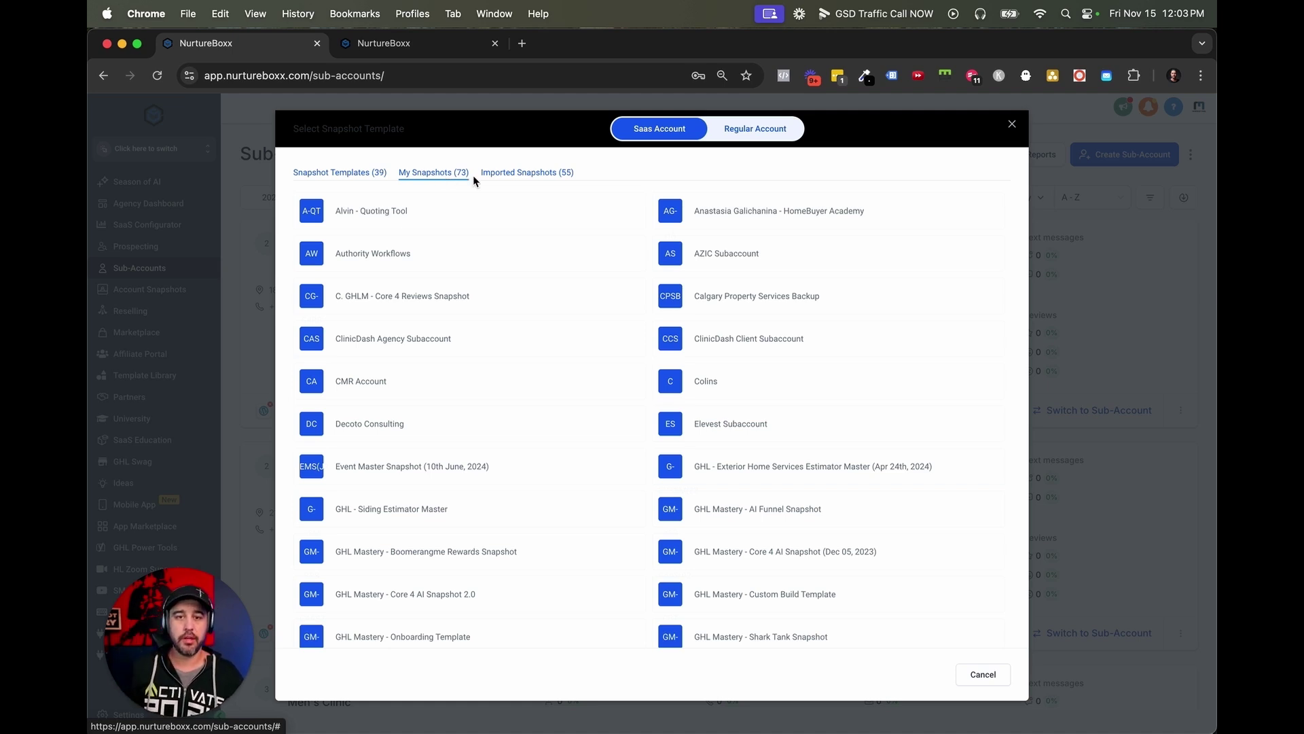
left_click(510, 176)
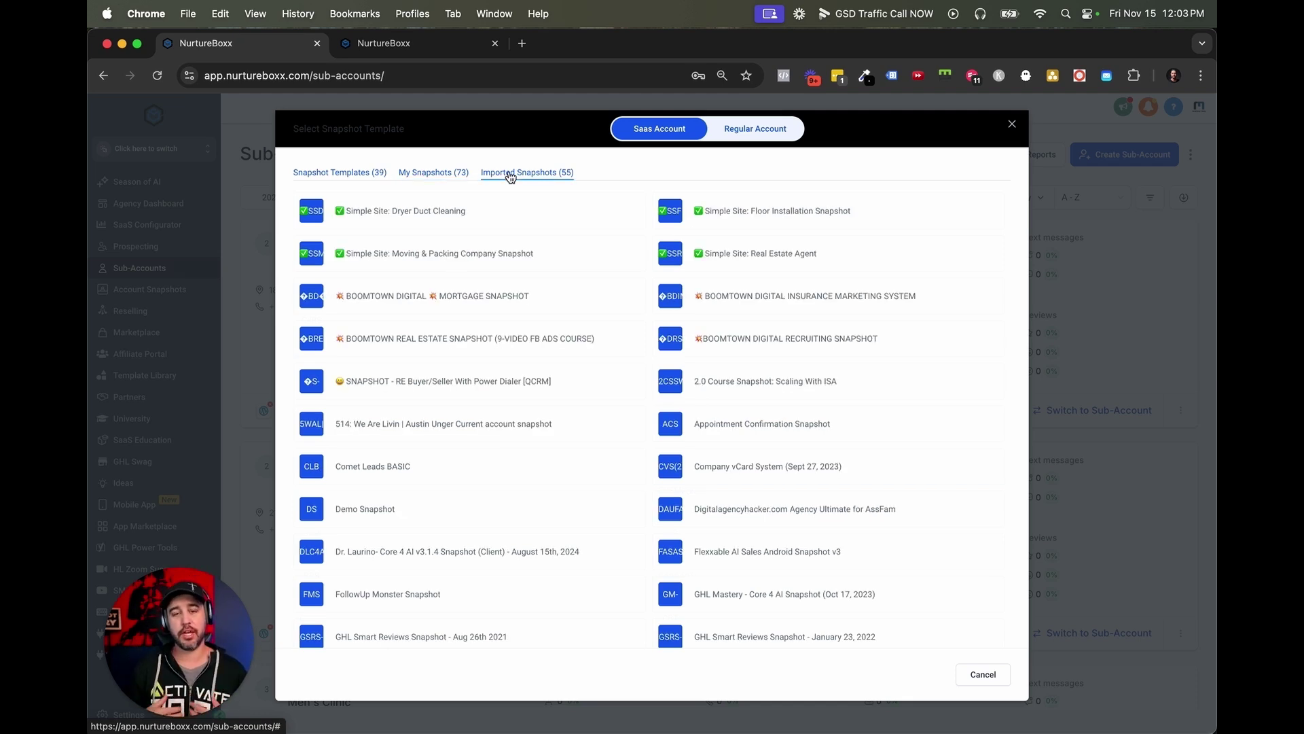
mouse_move(716, 389)
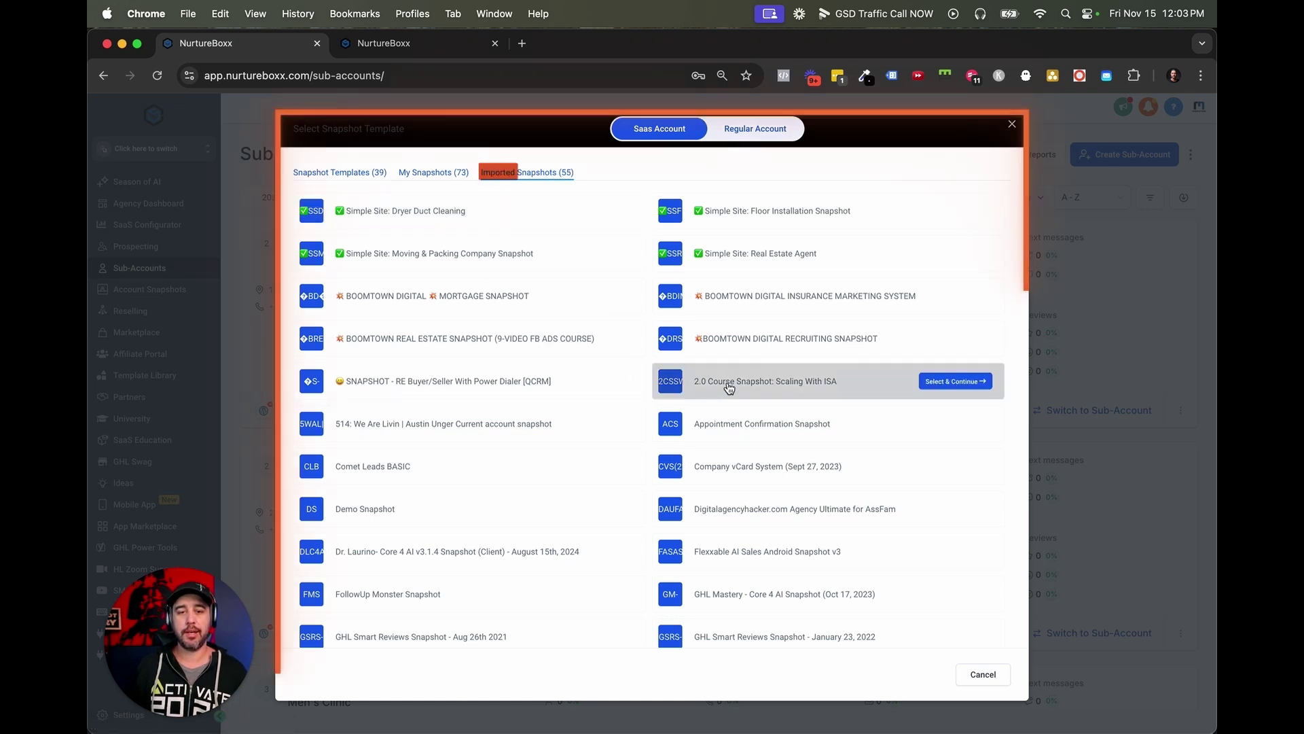
mouse_move(614, 269)
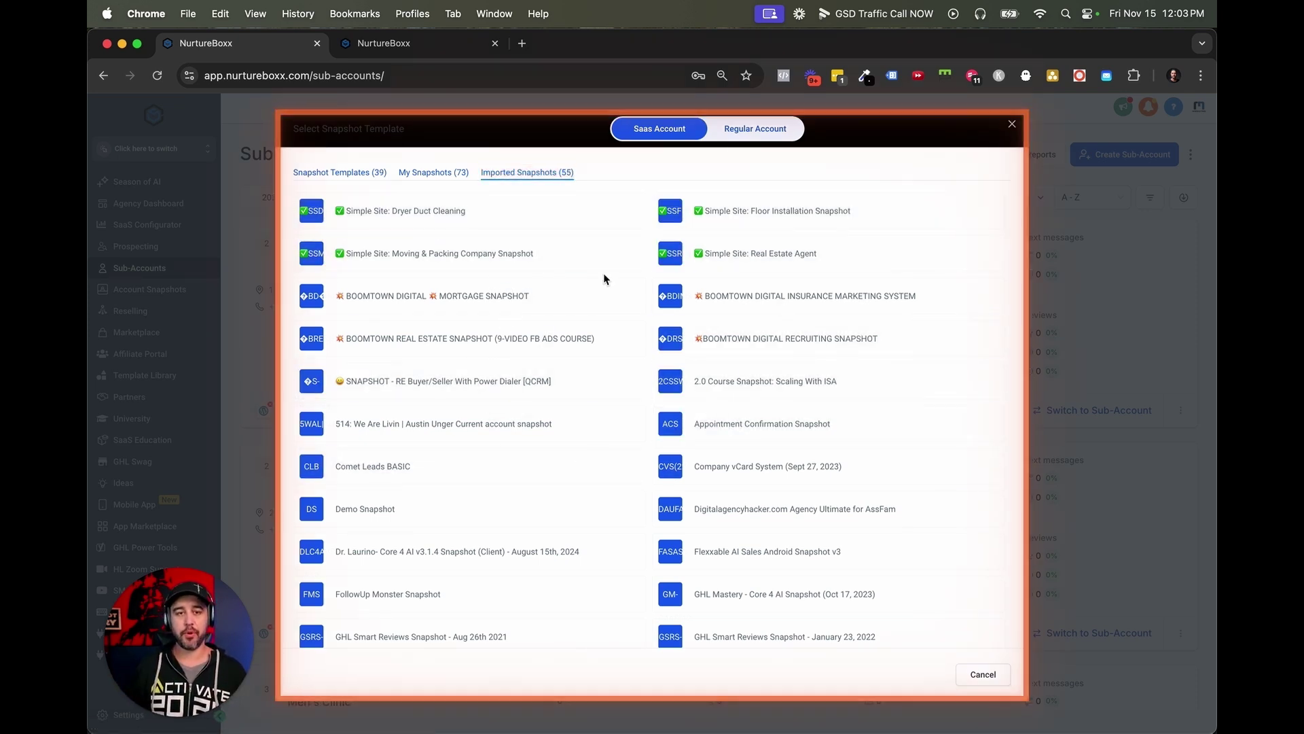
left_click(343, 174)
mouse_move(402, 331)
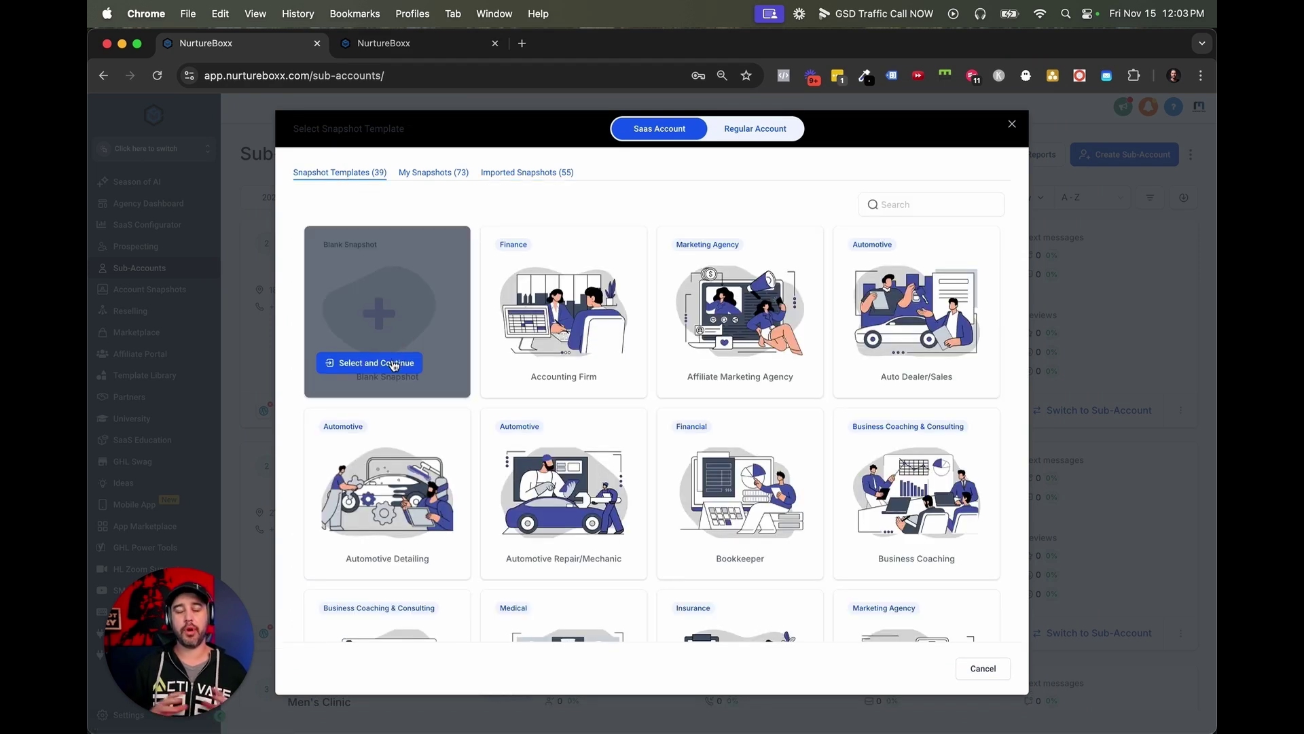
Choose Blank Snapshot and find the Tim Hortons location on Hylan Boulevard.
left_click(395, 364)
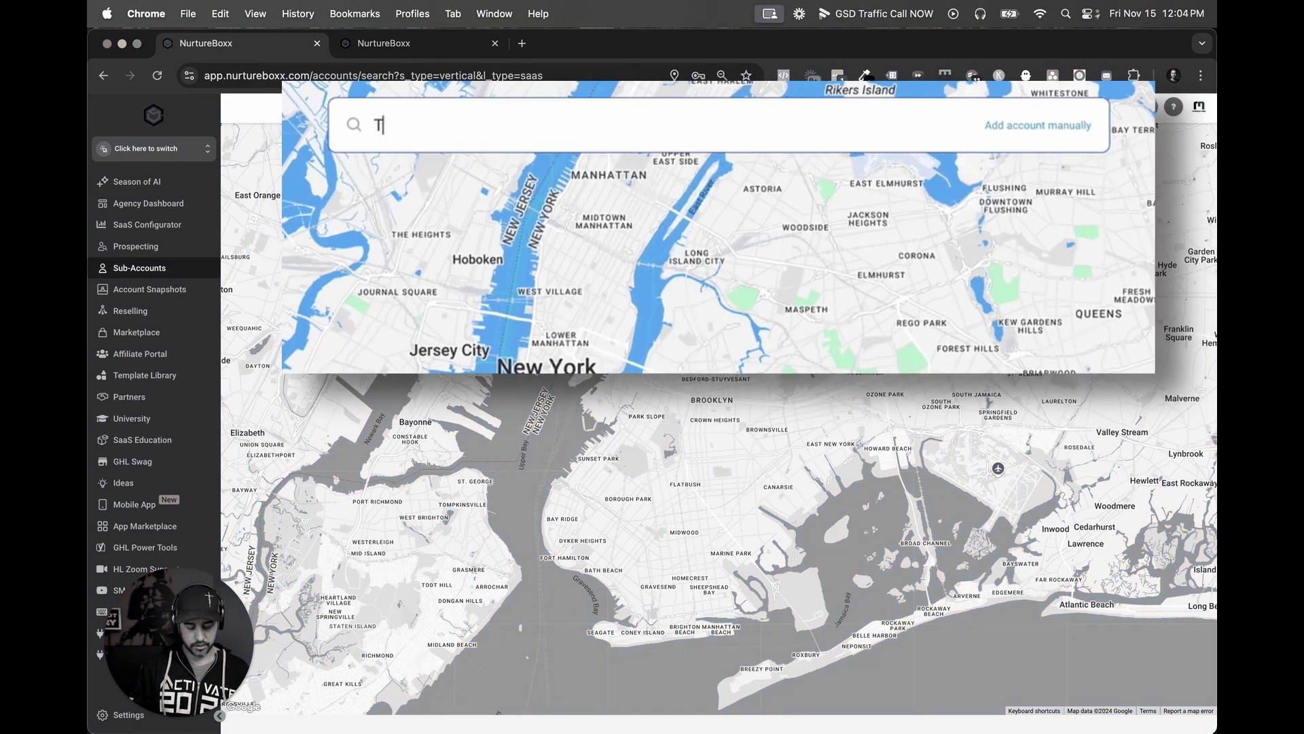
type("Tim Hortan")
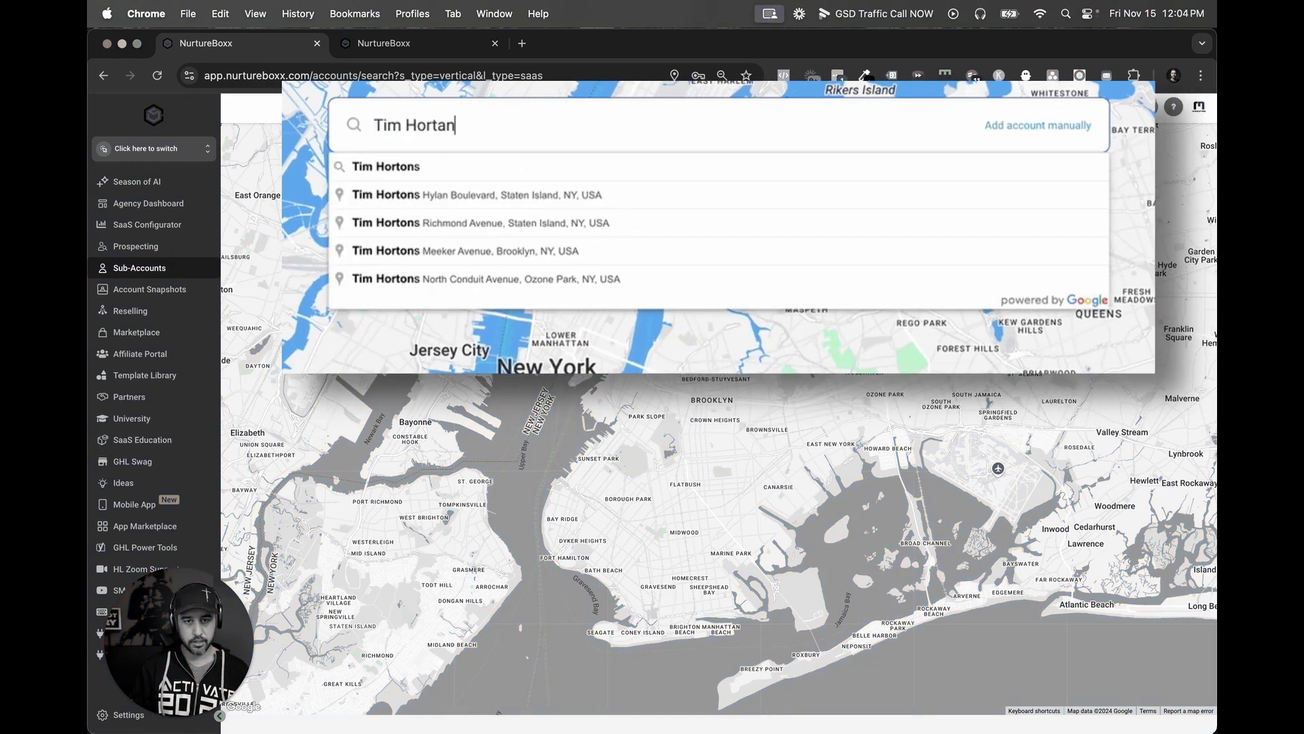
left_click(586, 199)
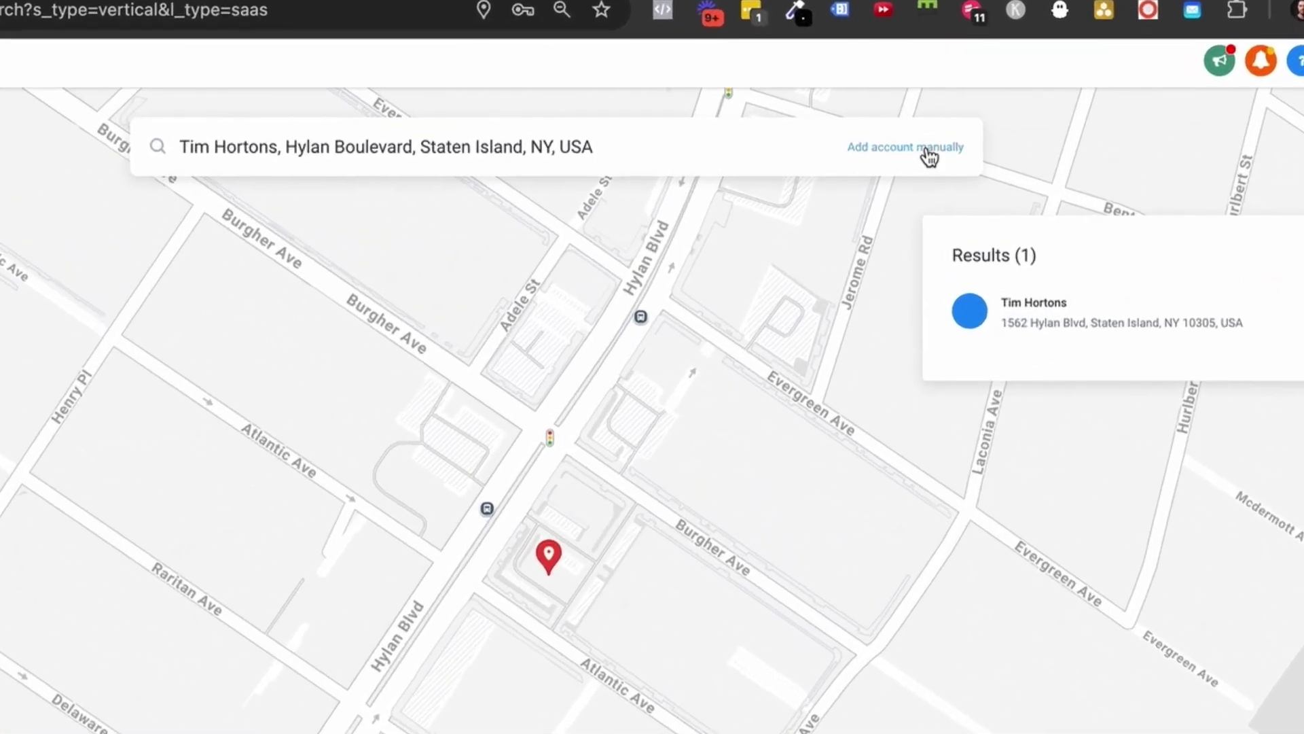
Switch to manual entry and type the contact's first name, last name and e-mail.
left_click(932, 159)
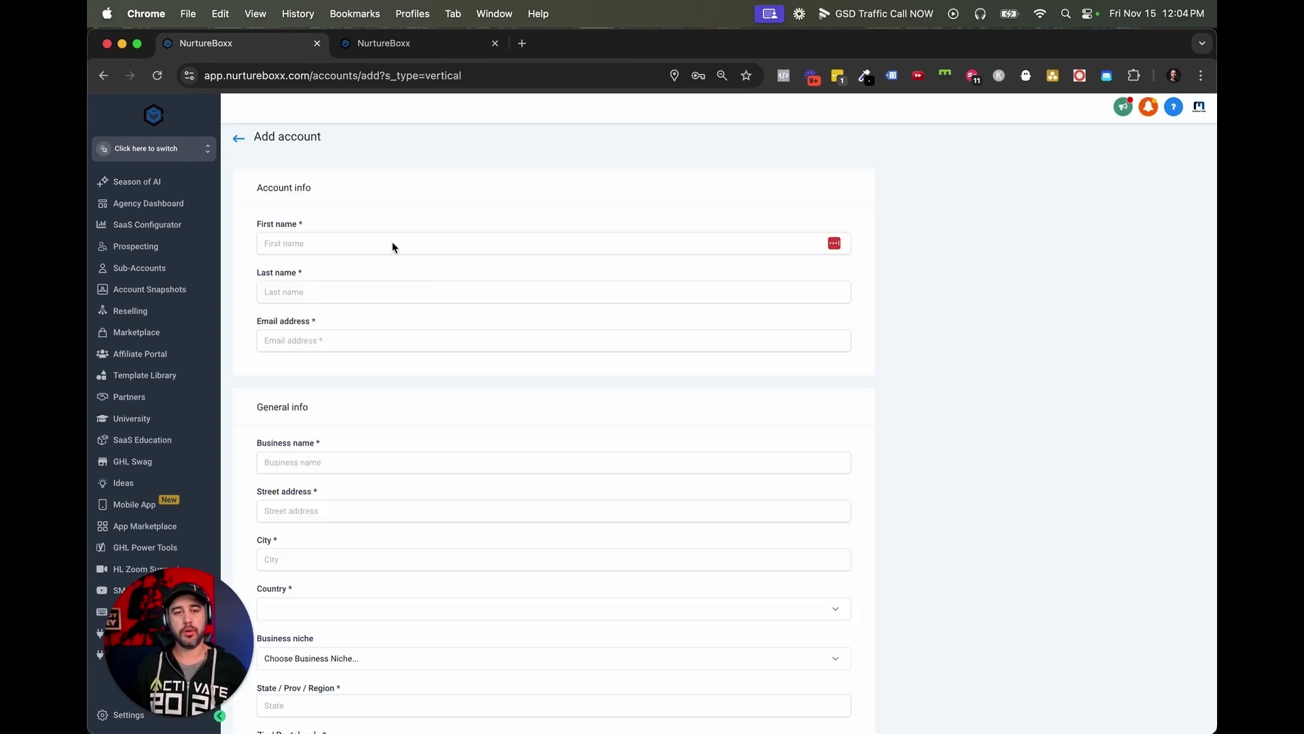
left_click(393, 243)
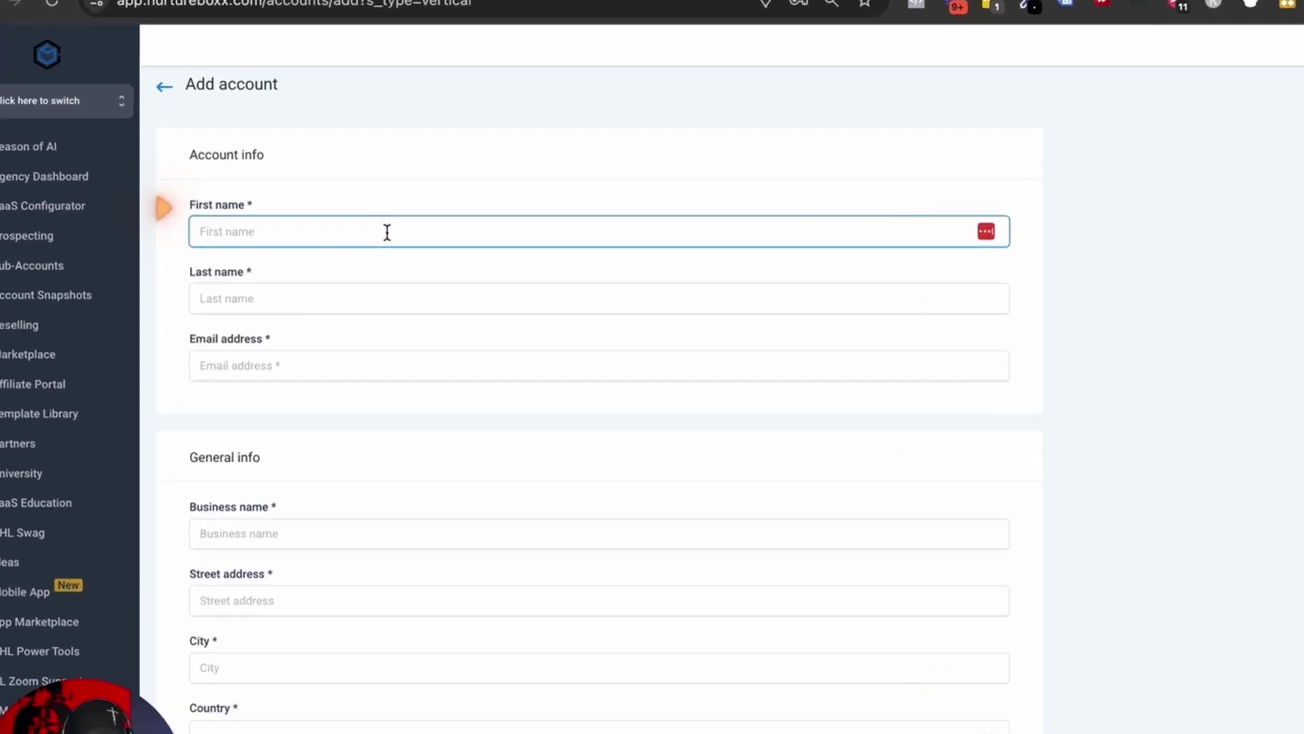
key("Tab")
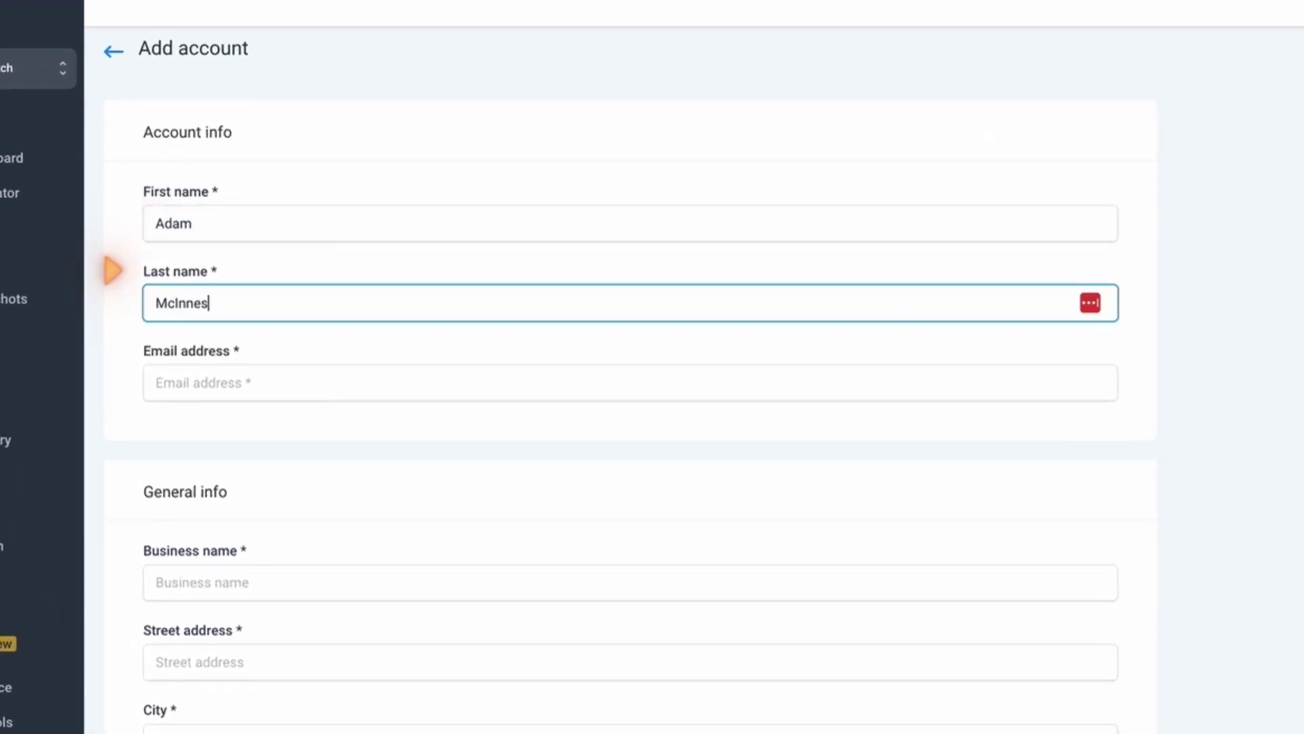
key("Tab")
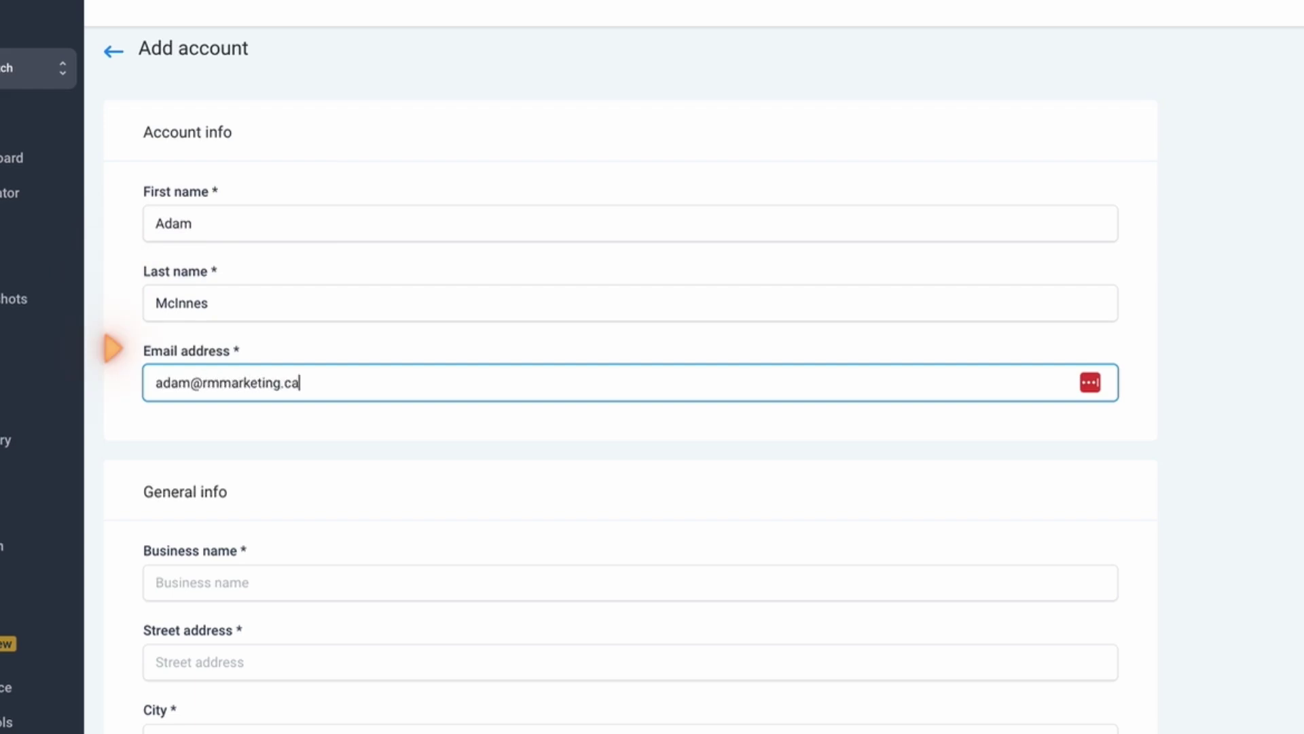
key("Tab")
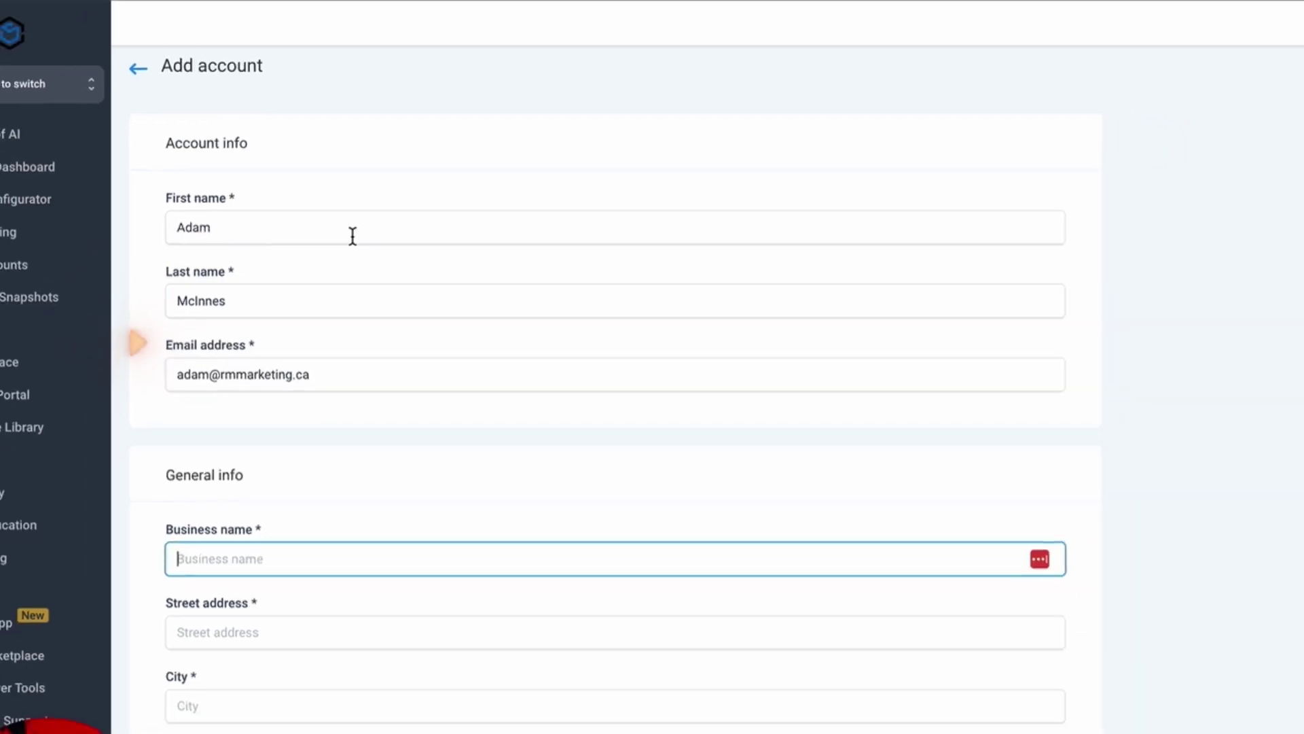
scroll(285, 567, "down", 2)
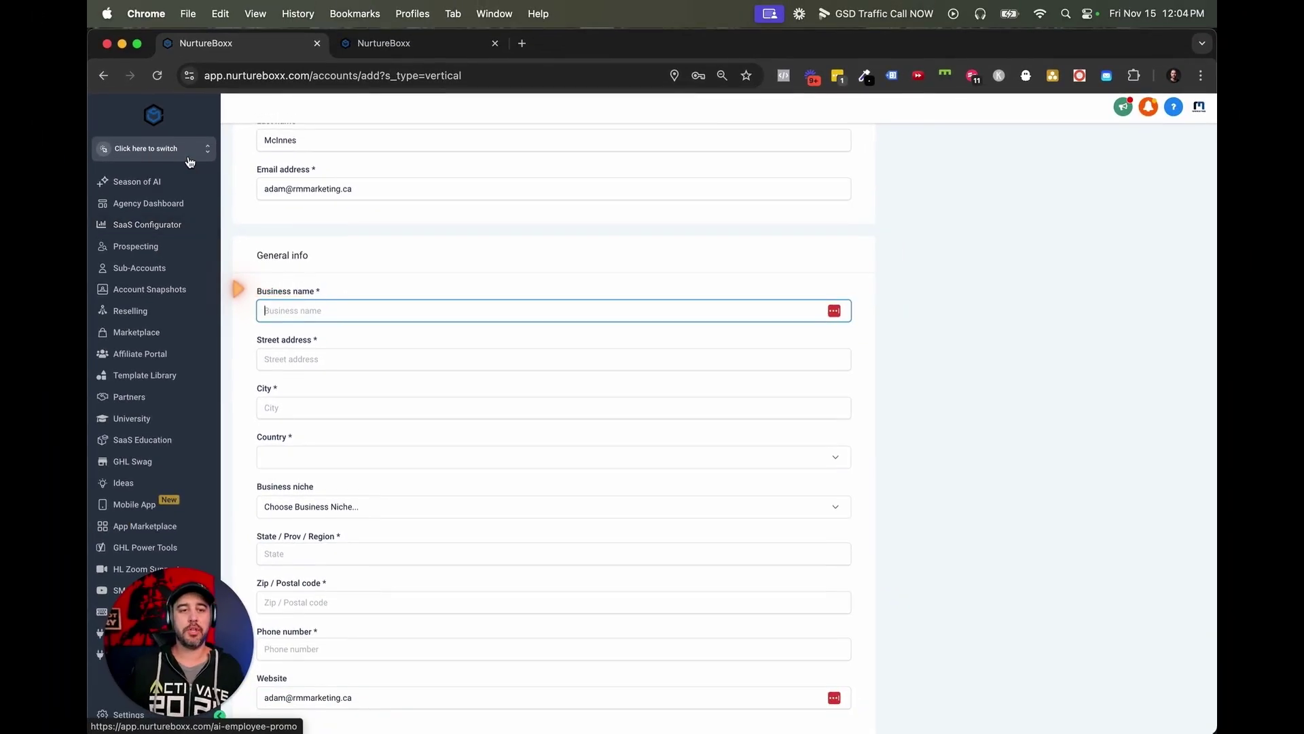
Enter 'z. GHL Mastery Master Class' as the business name.
left_click(95, 100)
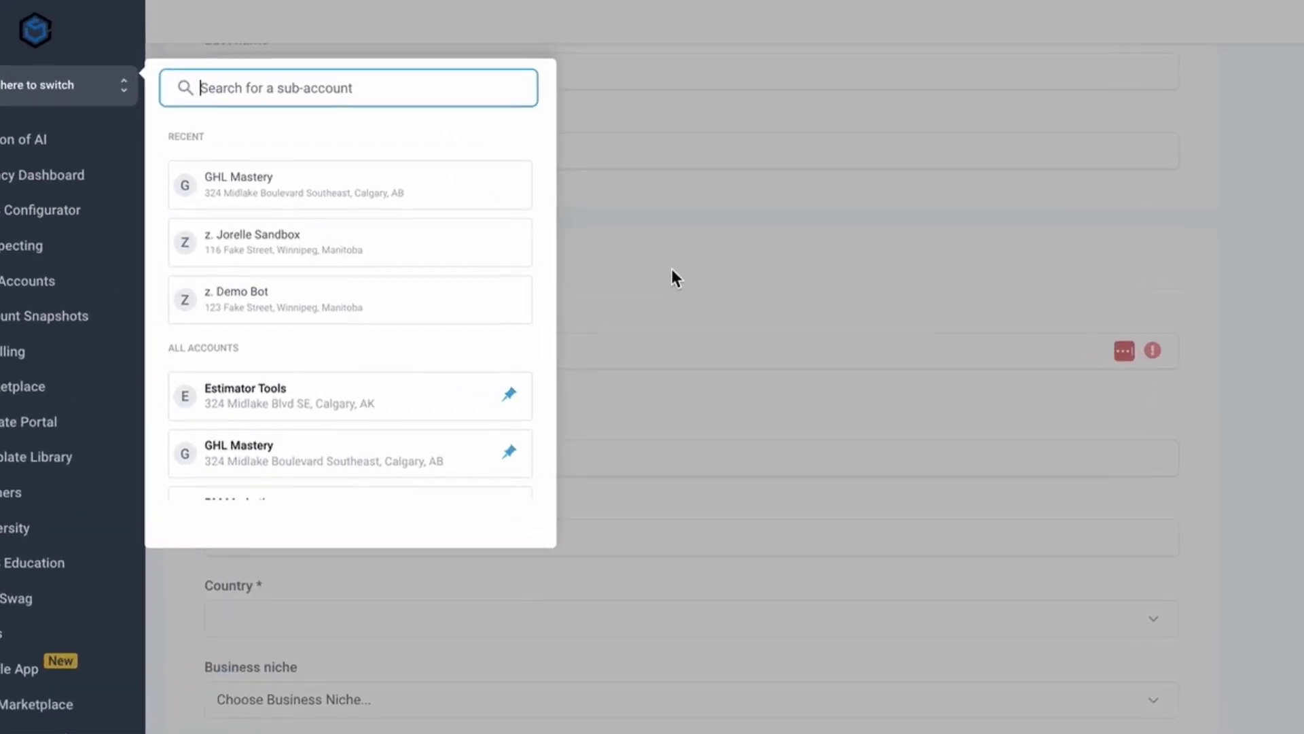
left_click(558, 254)
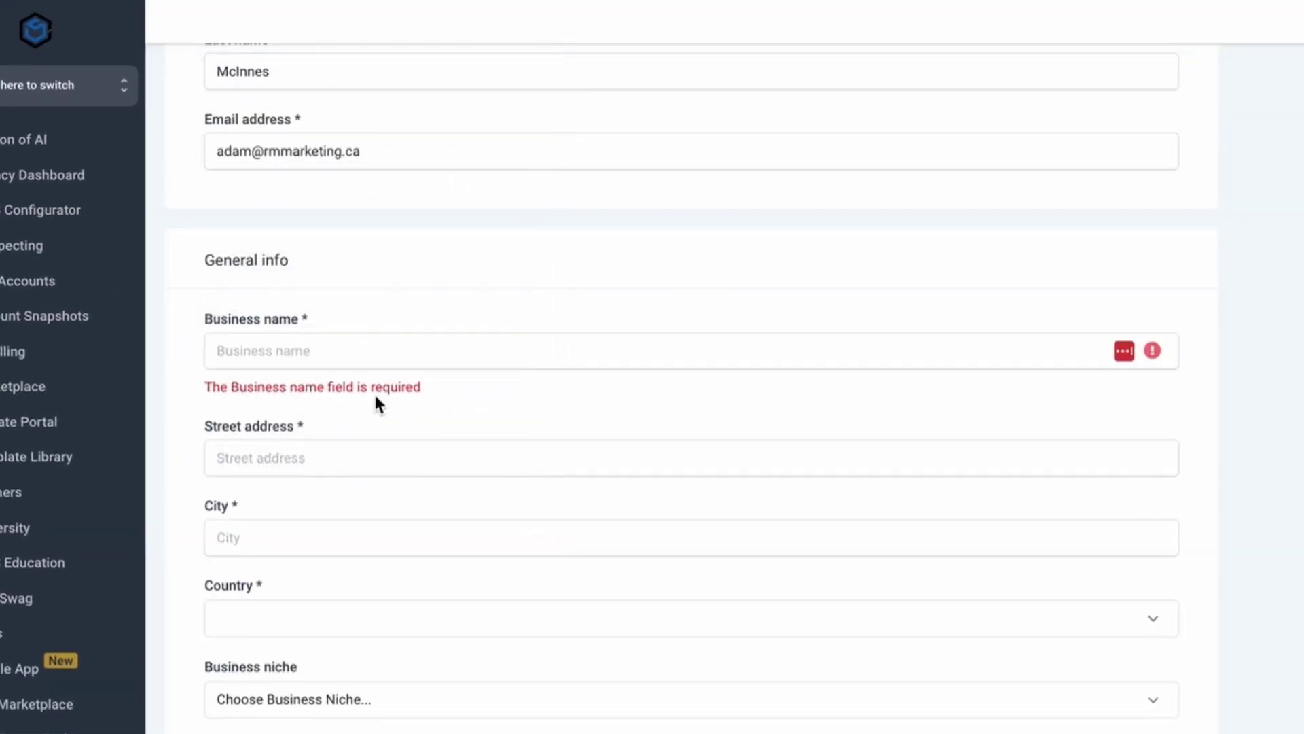
left_click(299, 350)
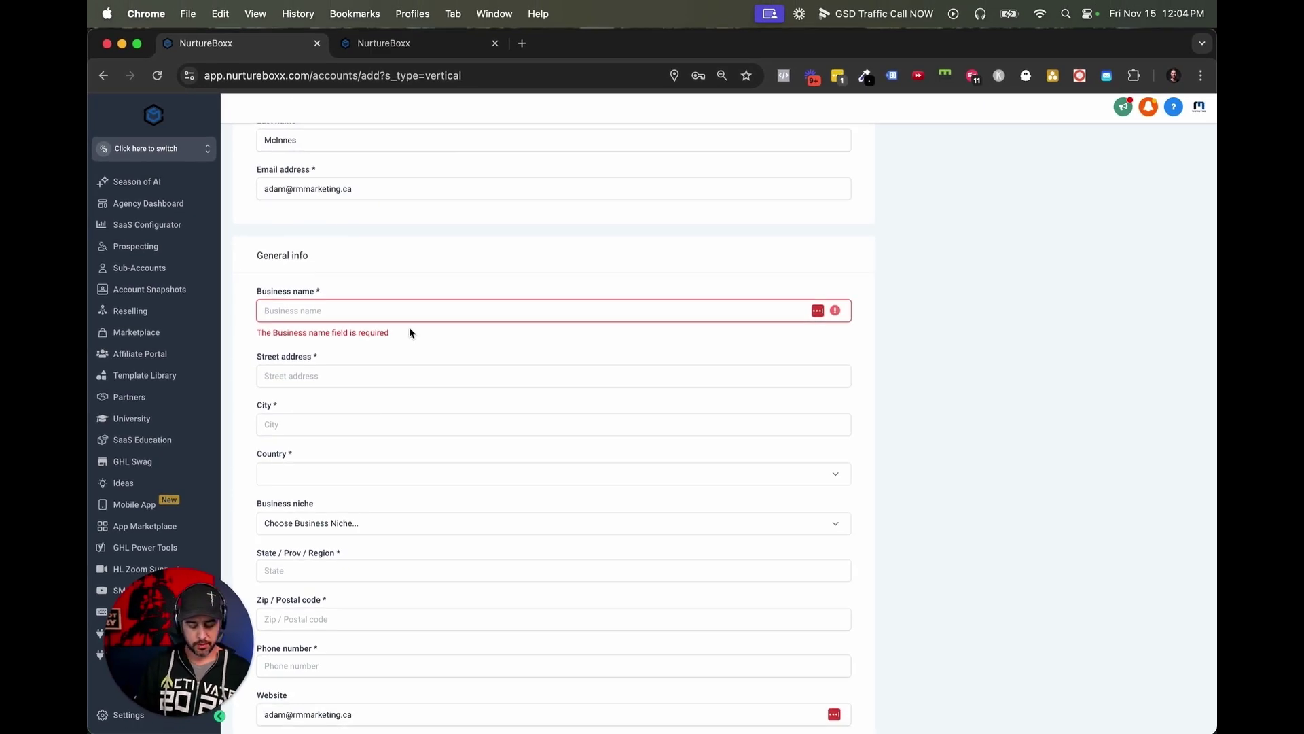
type("z.")
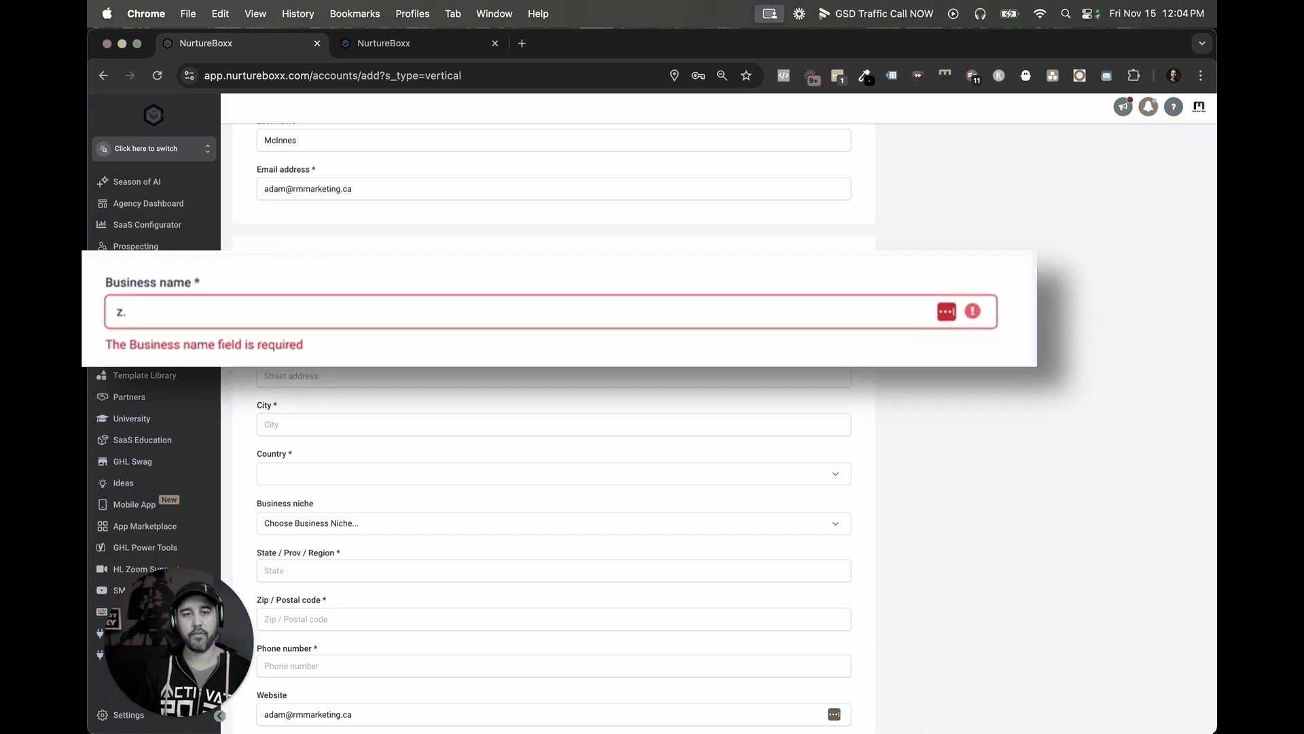
type("GHL")
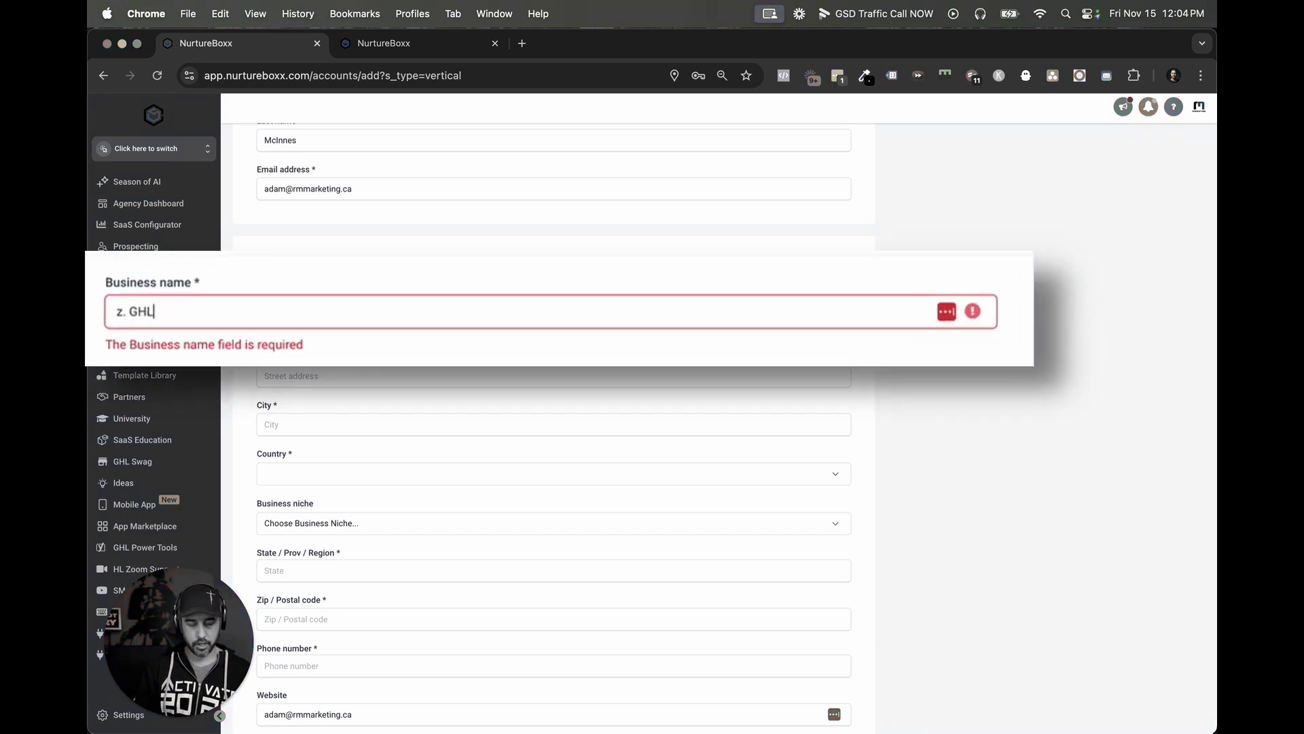
type(" Mastery ")
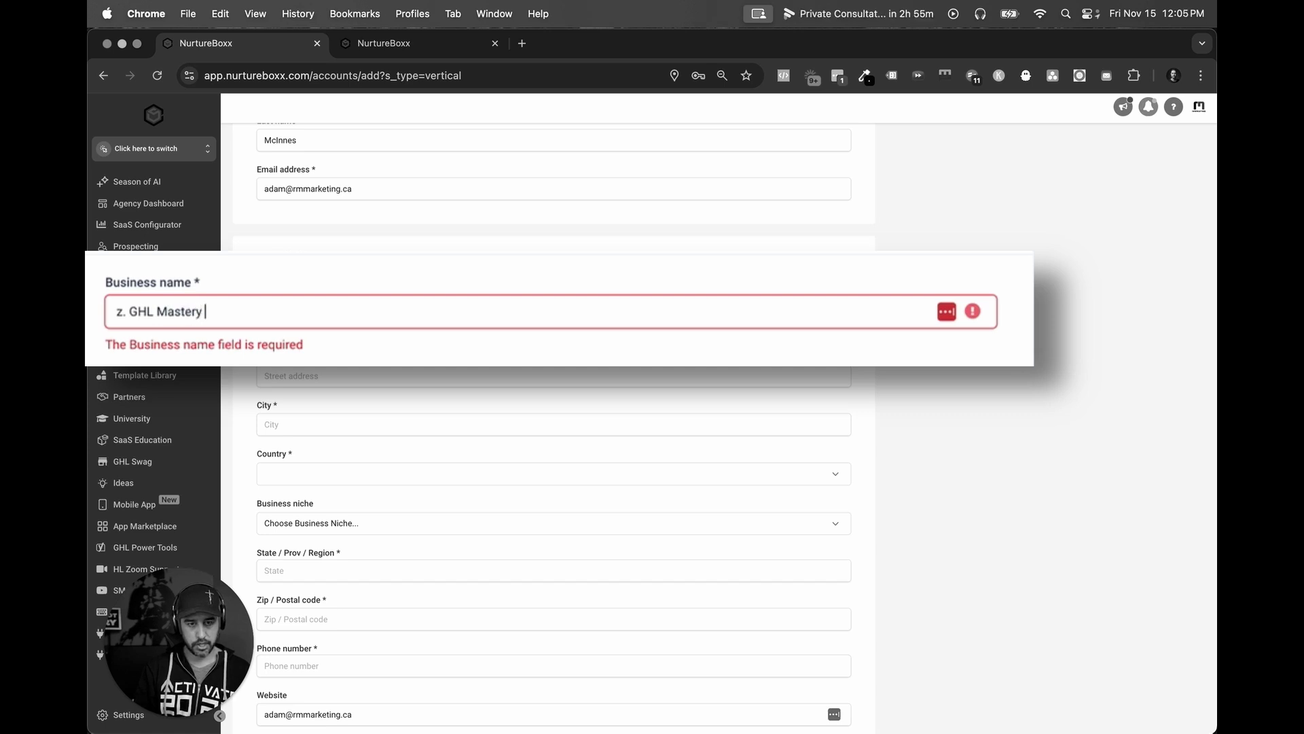
type("Master Class Demo")
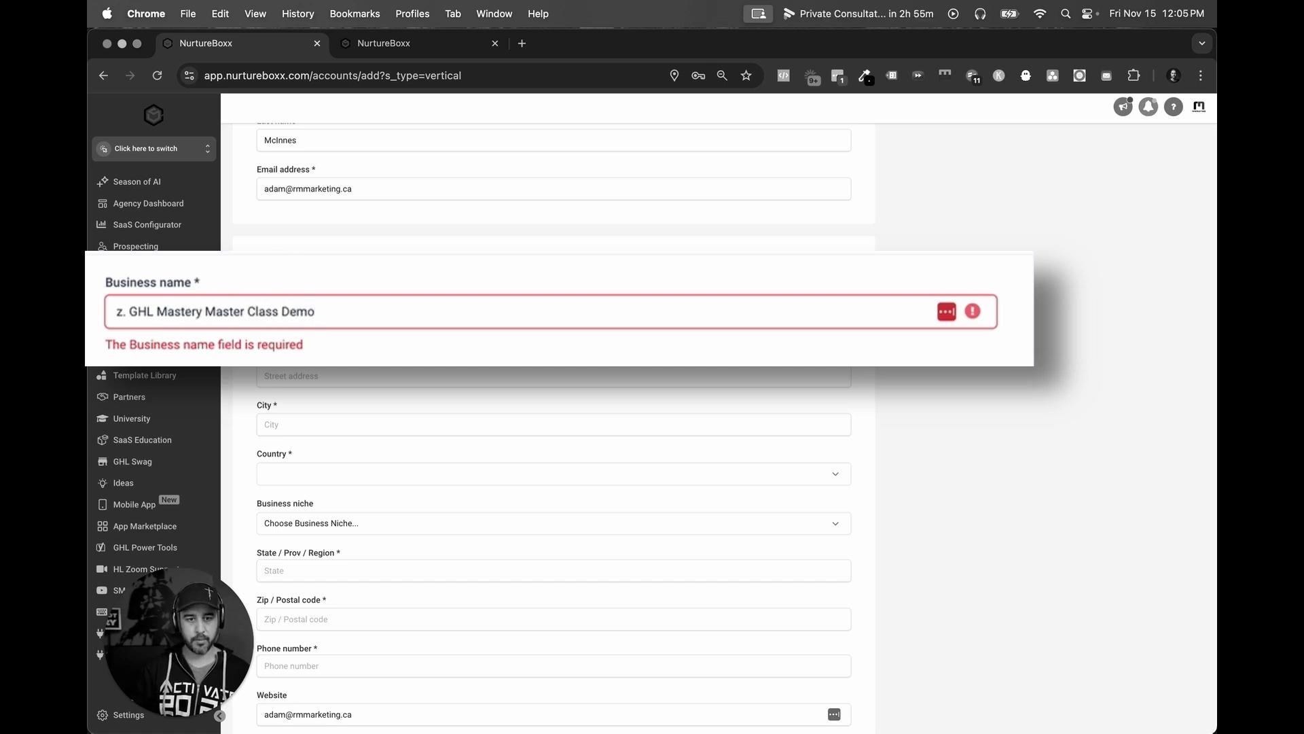
Fill in the street address, city Calgary and country Canada.
scroll(445, 369, "down", 3)
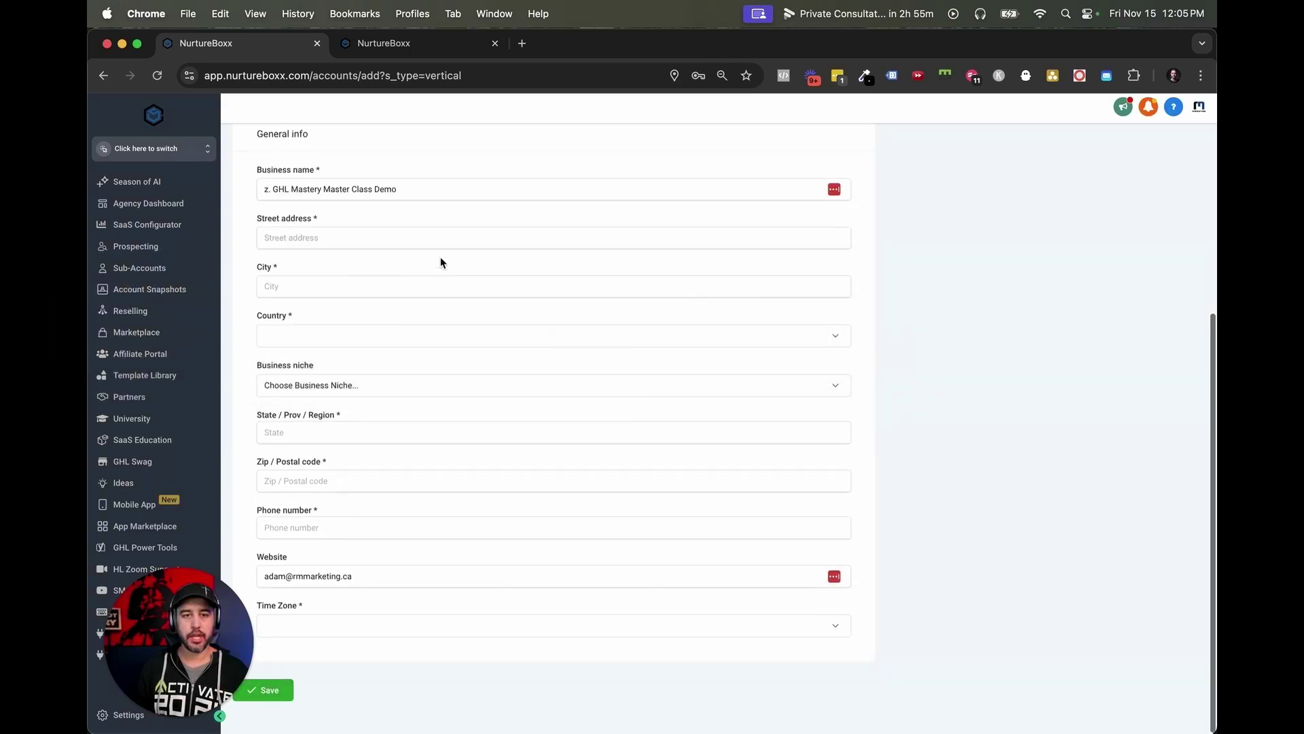
left_click(441, 240)
type("123 Fake")
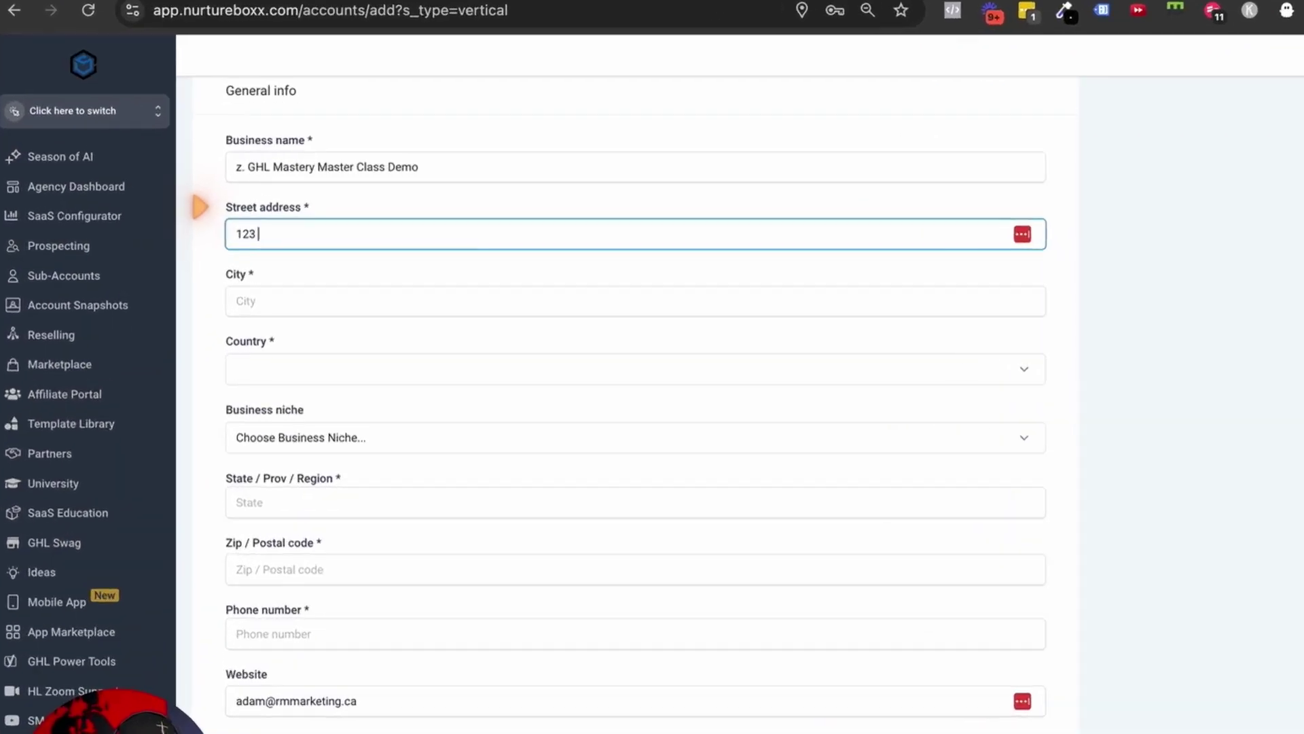
type(" Street")
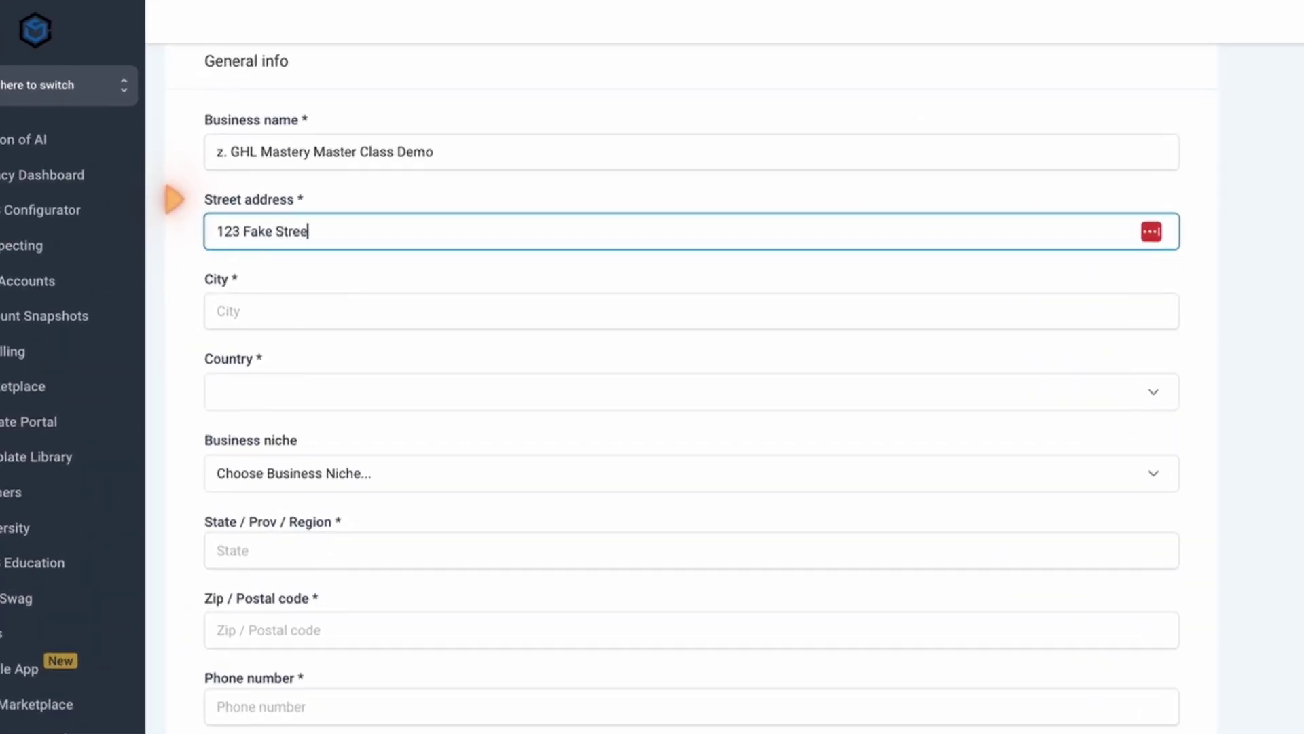
key("Tab")
type("Calgary")
left_click(174, 279)
type("Canada")
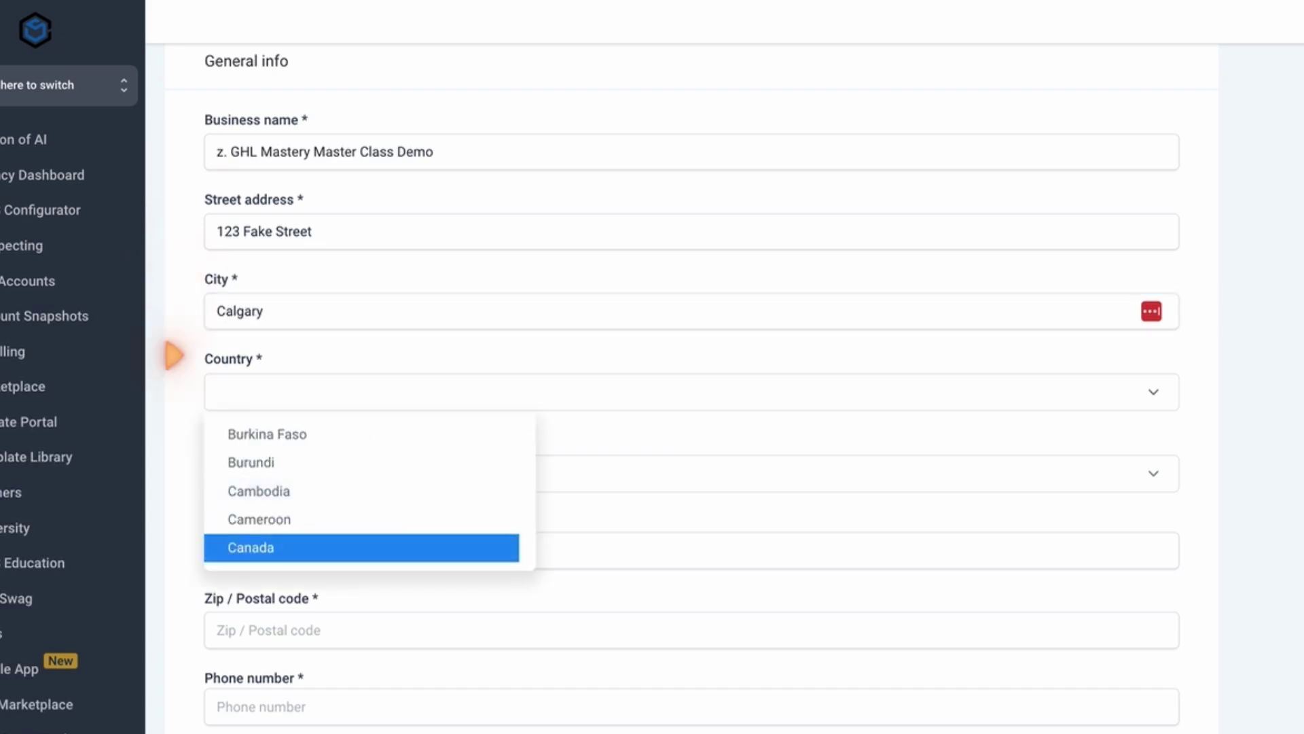
key("Return")
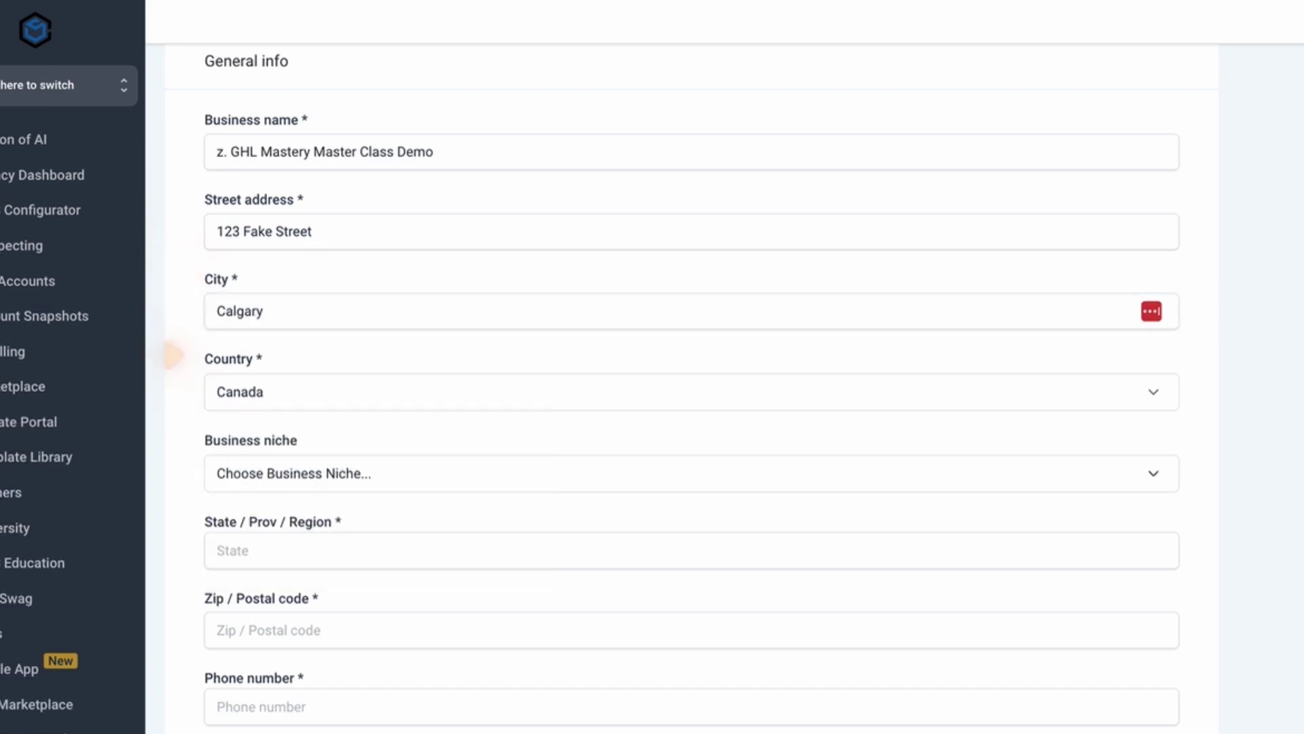
Set niche to Software Company, state AB, and enter the postal code and phone number.
key("Tab")
type("softw")
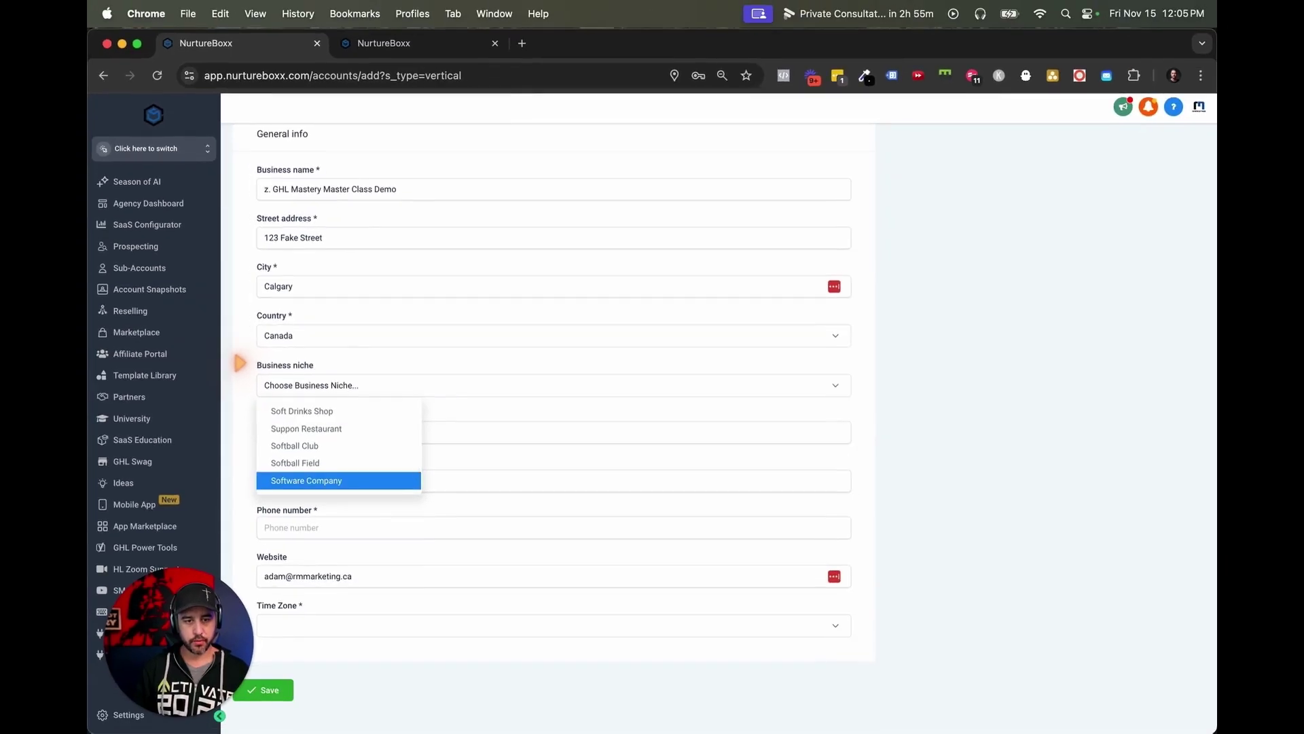
key("Return")
key("Tab")
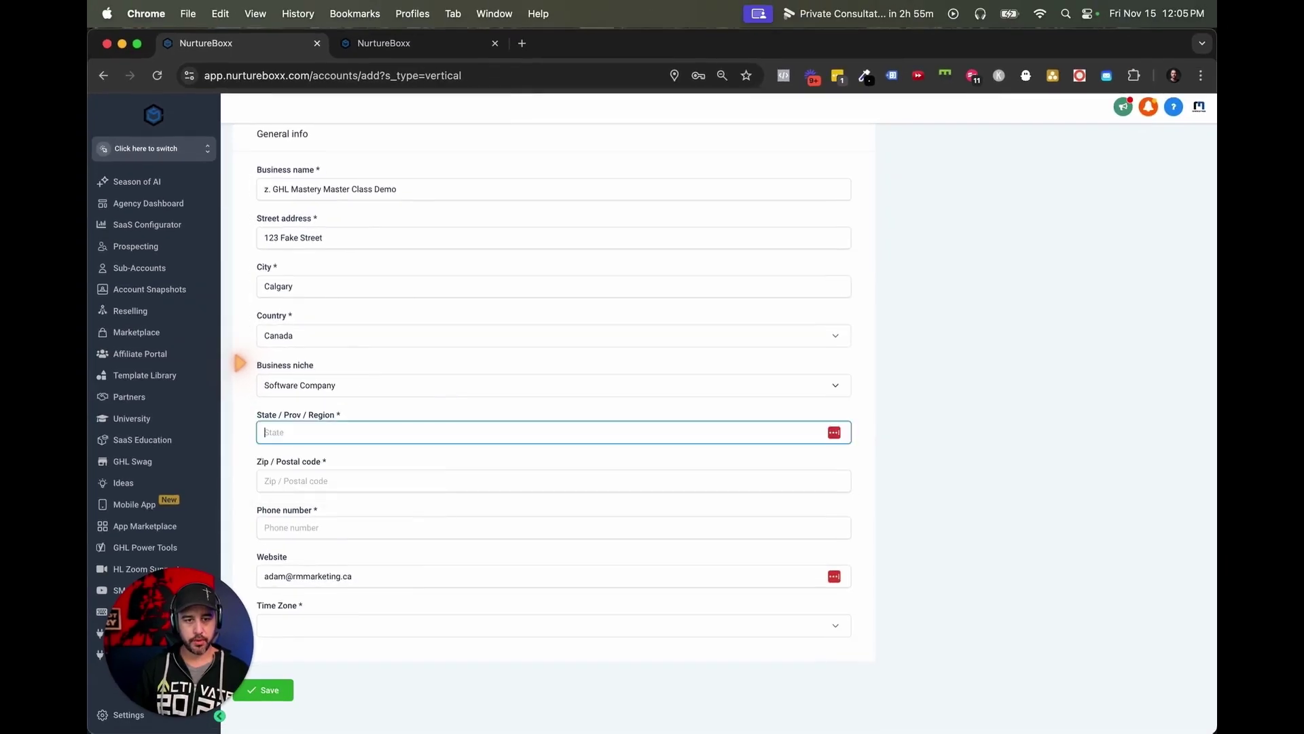
type("AB")
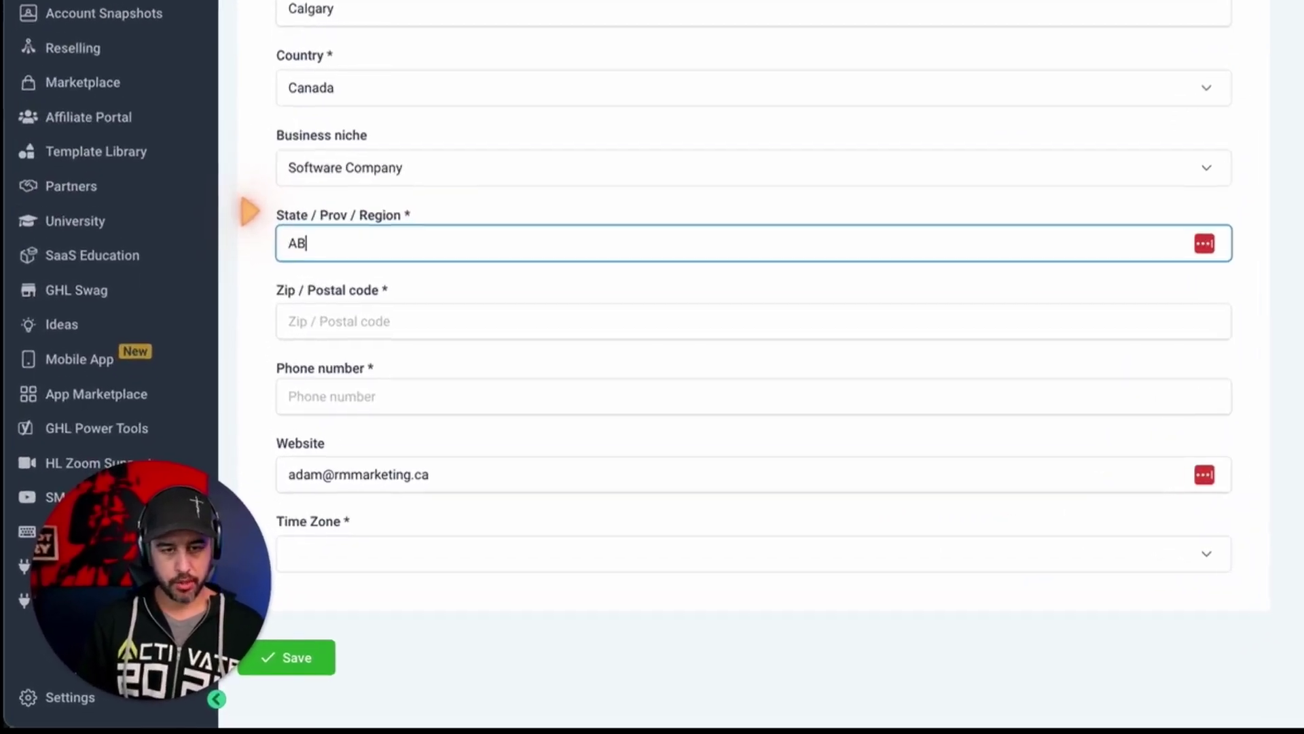
key("Tab")
type("T2x1")
type("l9")
key("Tab")
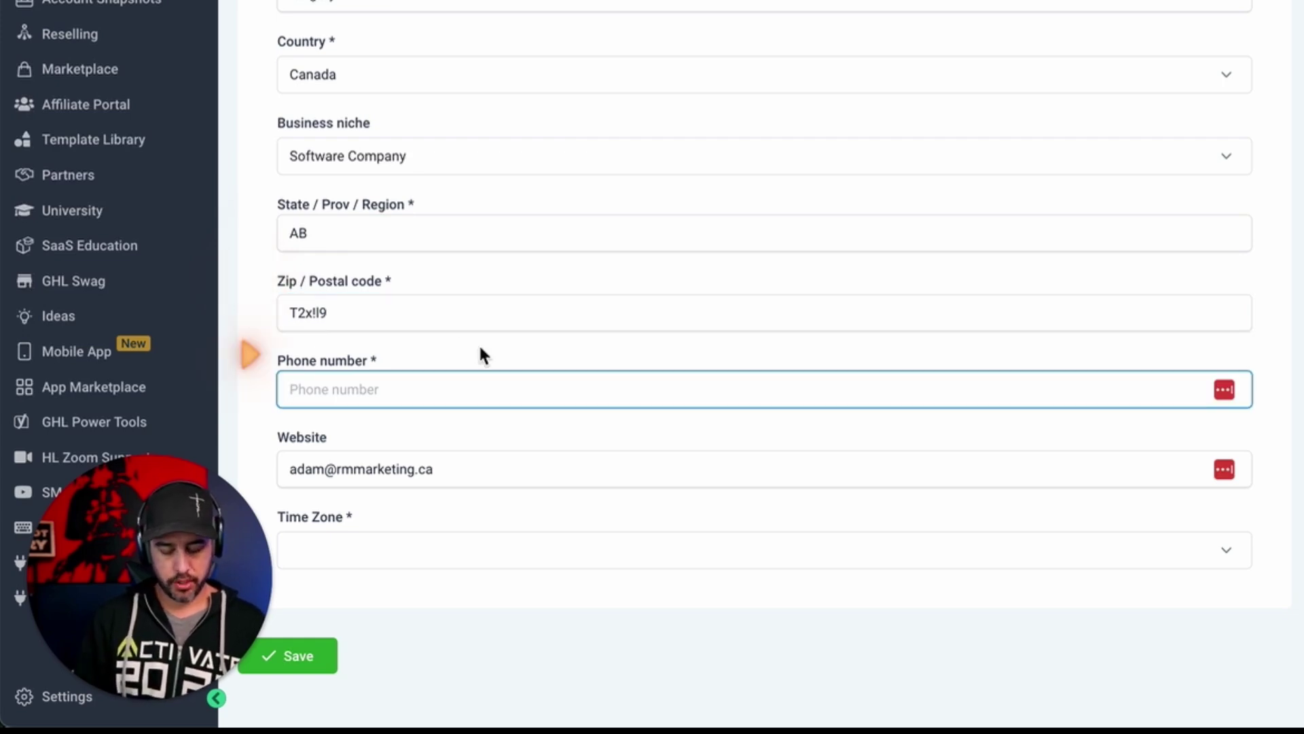
type("+1403")
type("5551234")
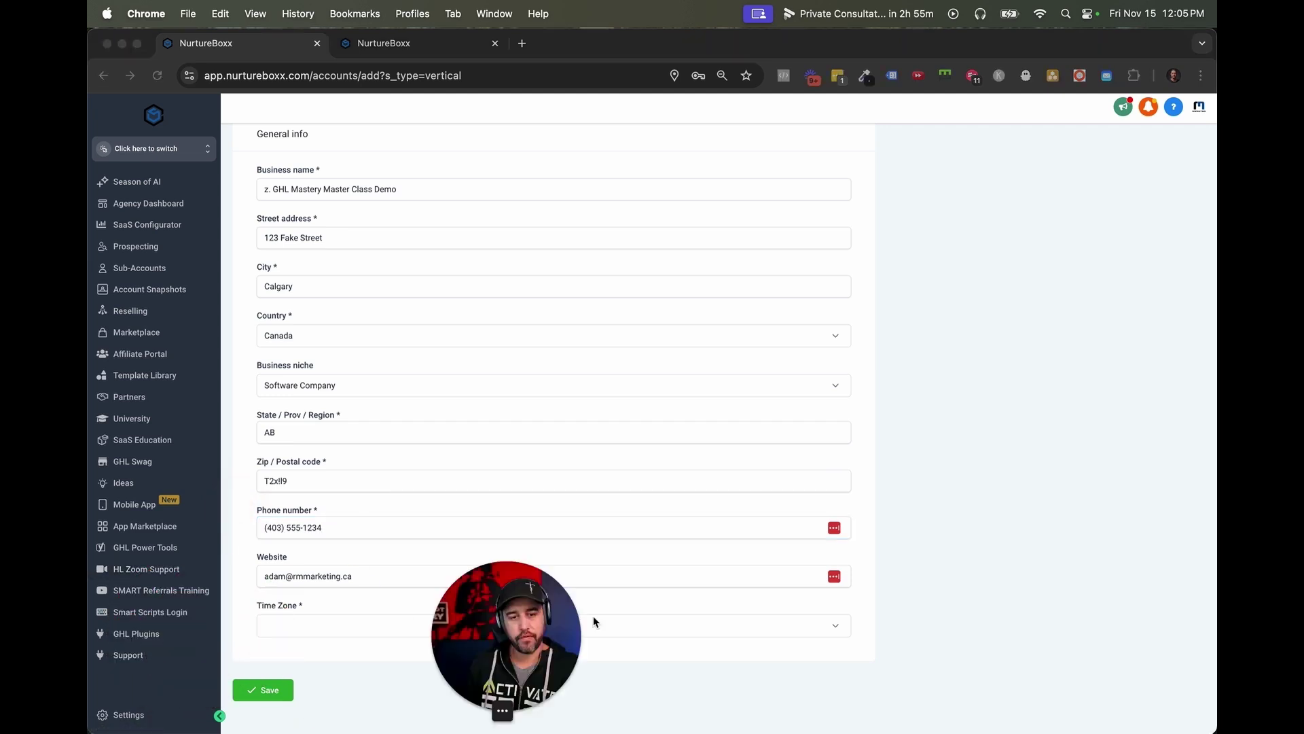
Clear the website field, check the time zone, and save the sub-account.
triple_click(390, 576)
key("BackSpace")
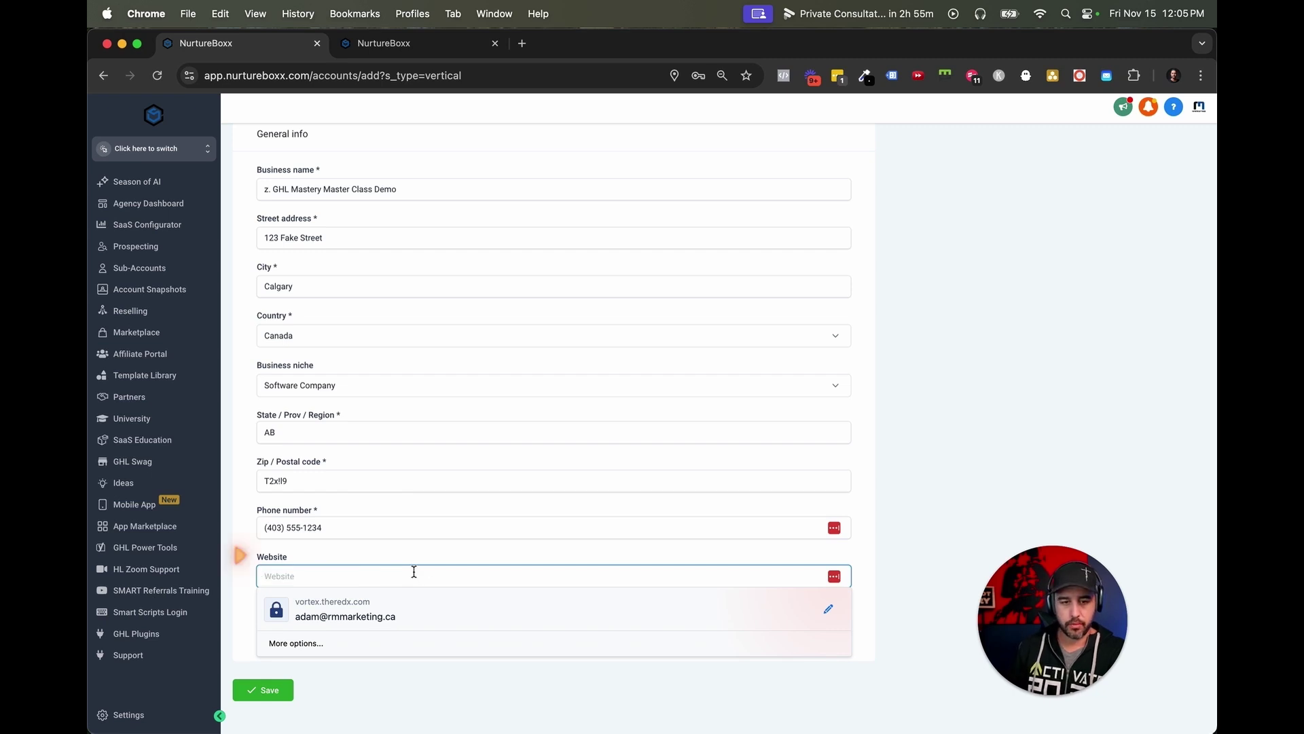
left_click(426, 559)
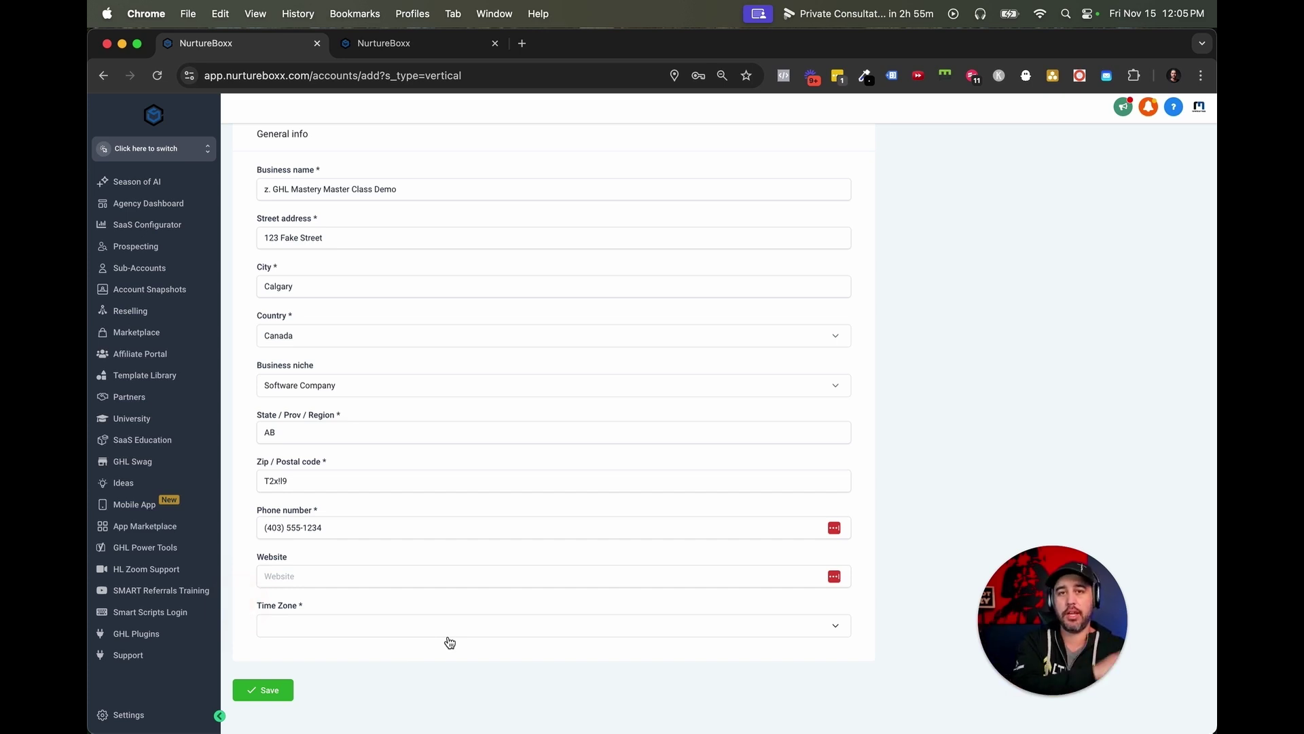
left_click(519, 635)
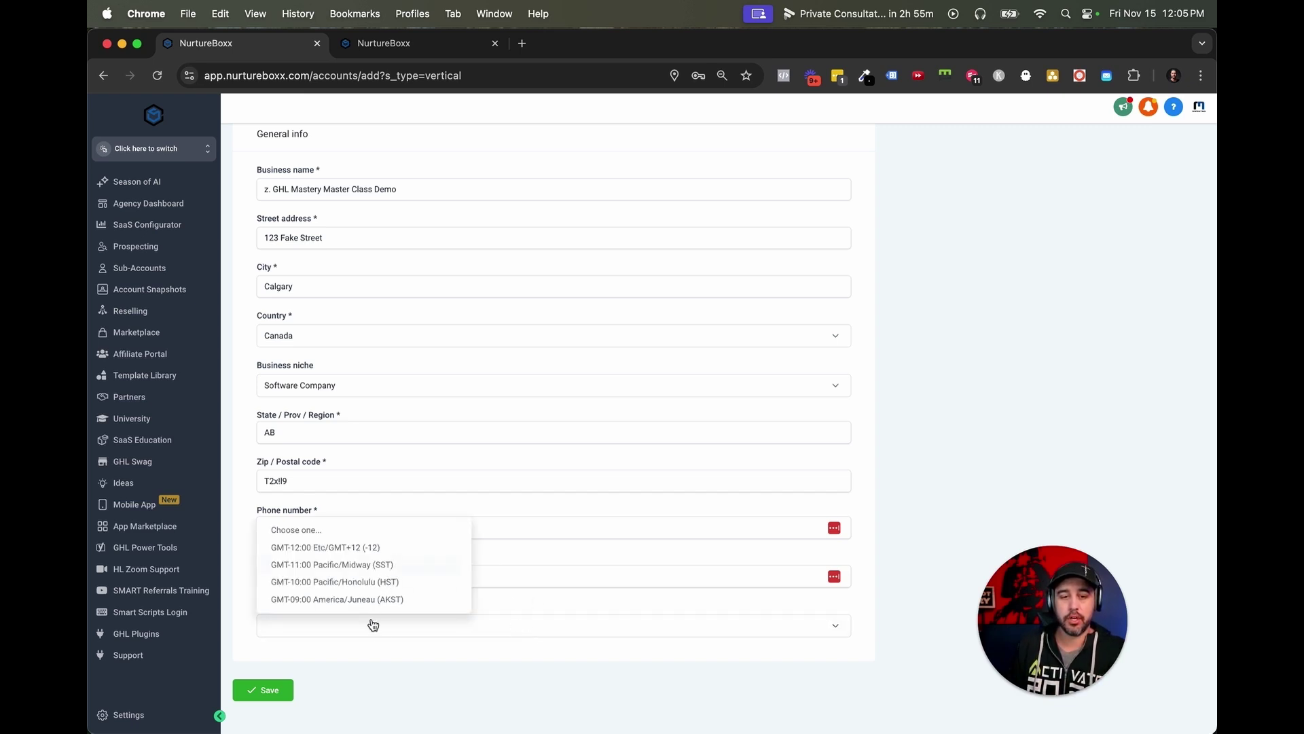
left_click(536, 602)
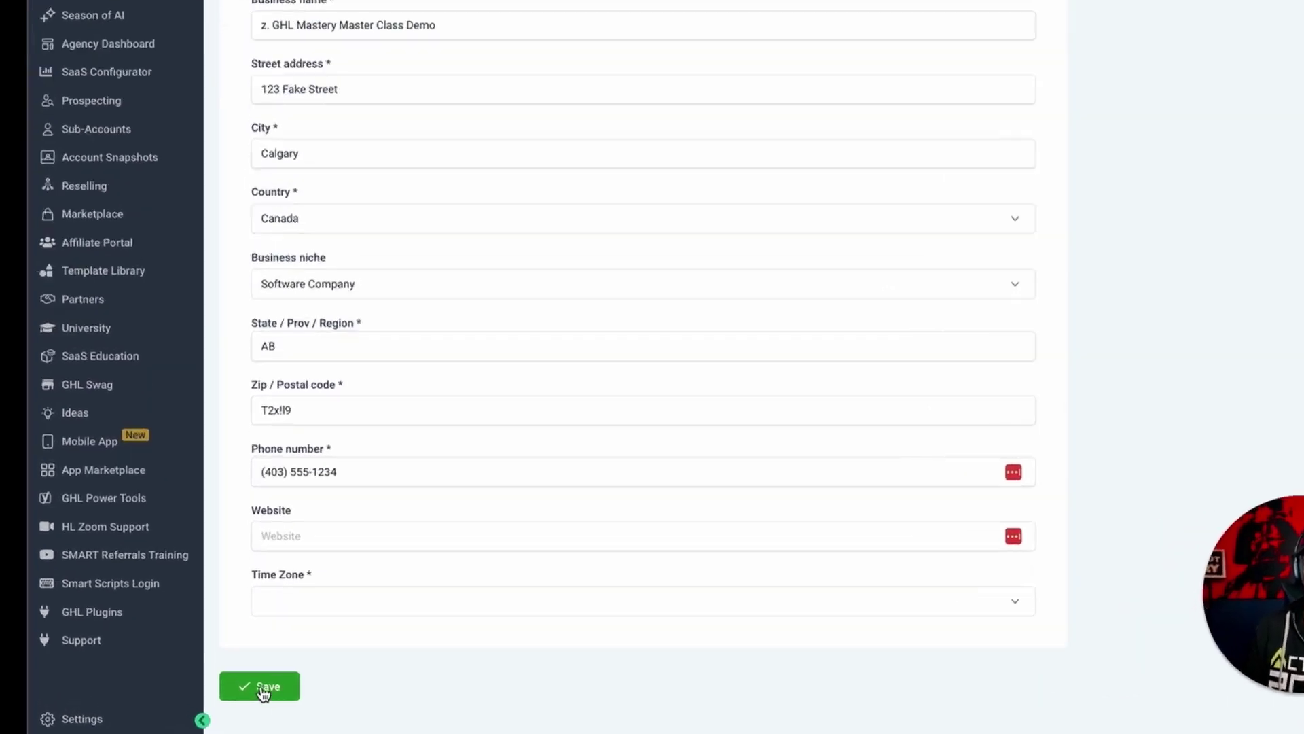
left_click(264, 690)
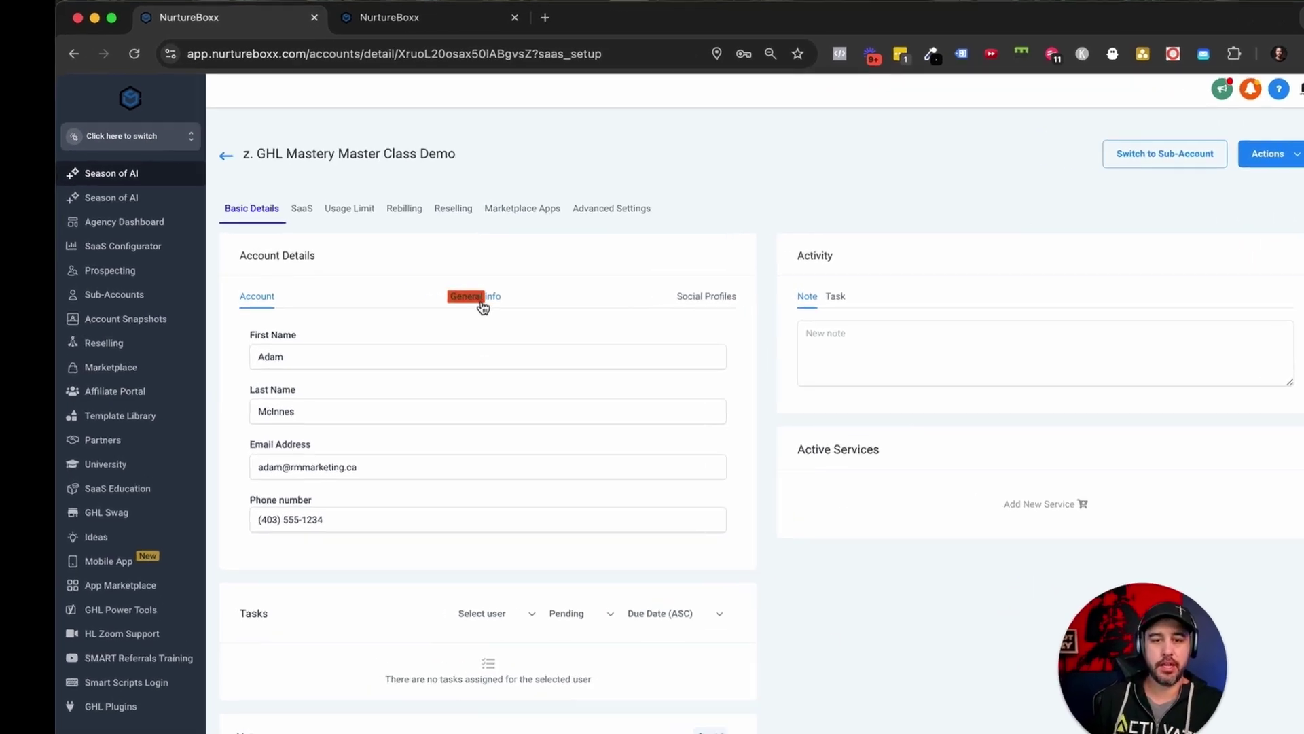
Look over the General info and Social Profiles sections, then return to Account.
left_click(481, 304)
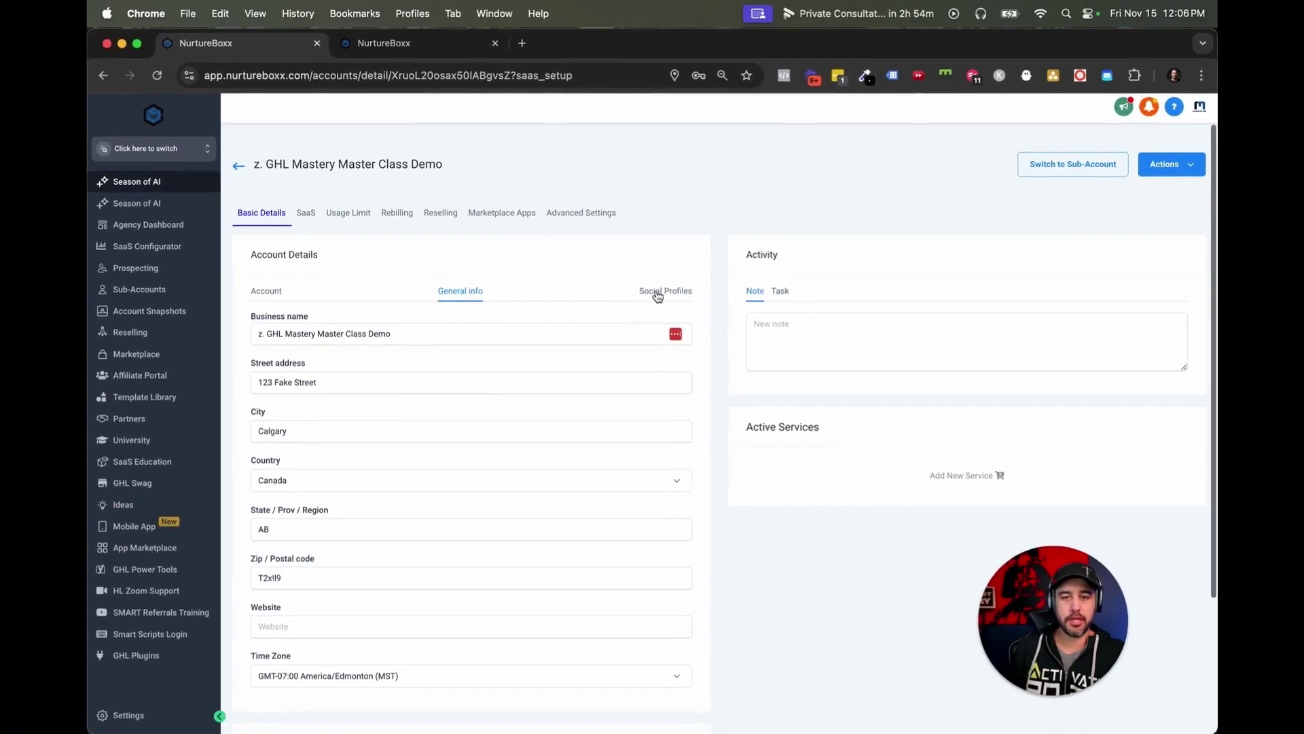
left_click(806, 201)
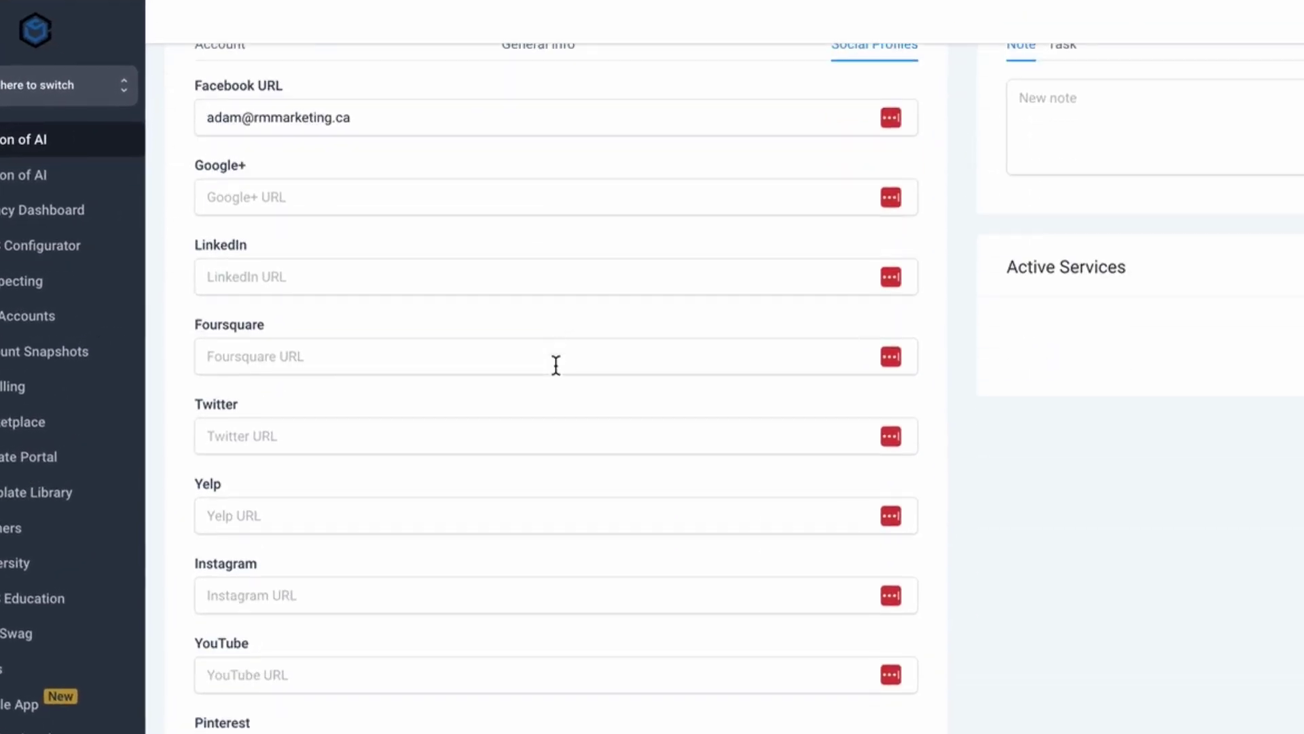
scroll(556, 367, "down", 5)
scroll(545, 357, "up", 5)
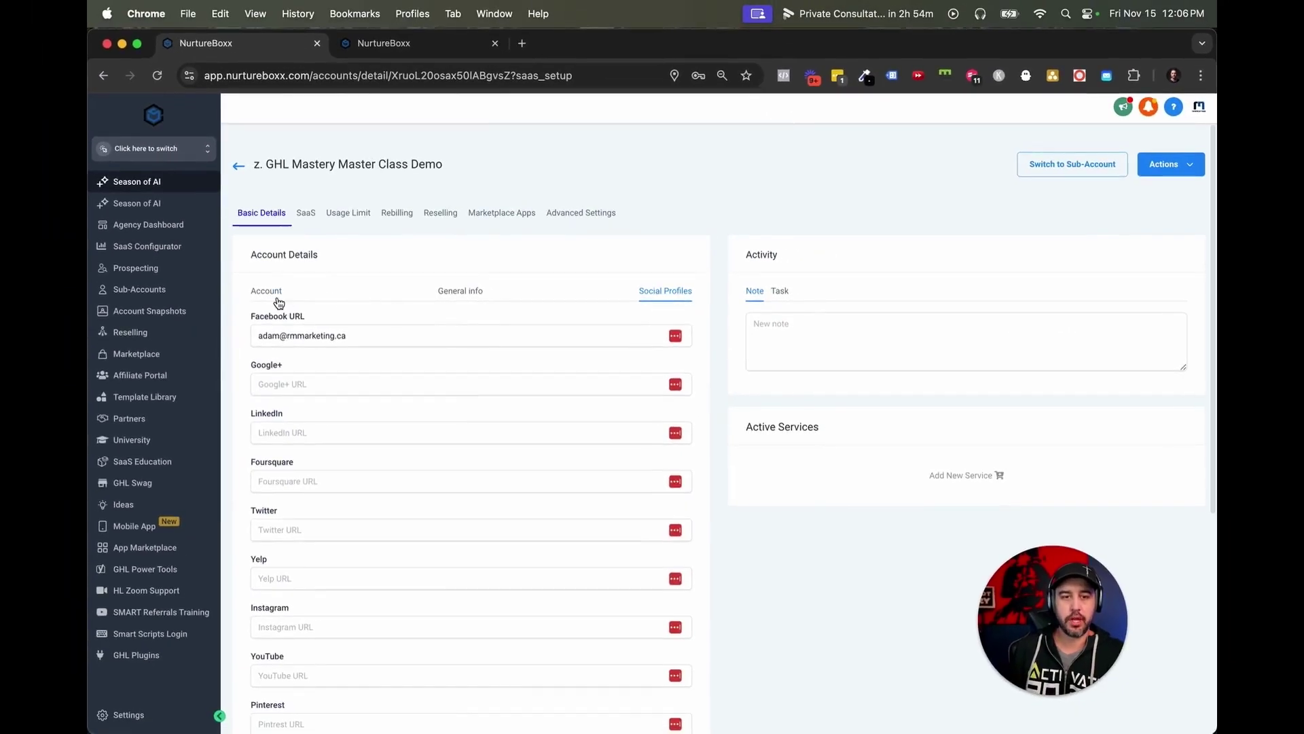
left_click(279, 302)
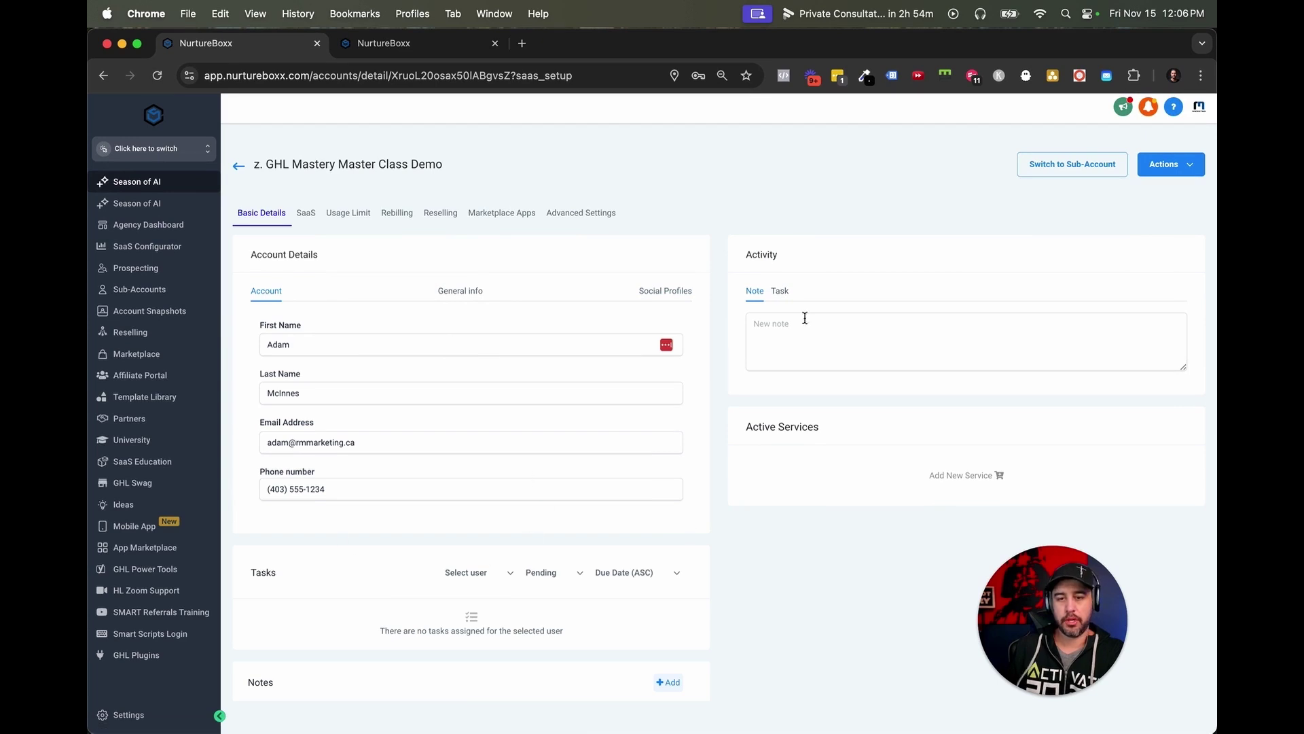
Try turning on SaaS mode, dismiss the payment details request, and view Usage Limits.
left_click(310, 213)
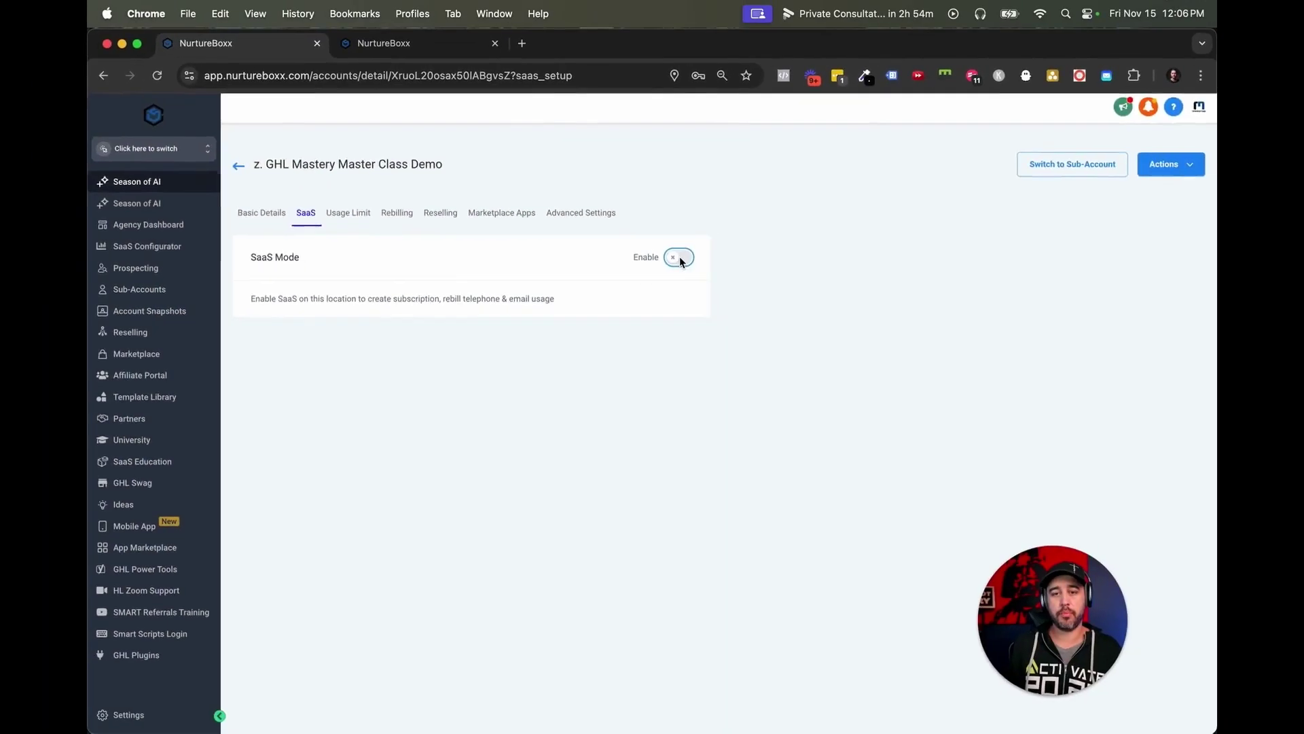
left_click(707, 255)
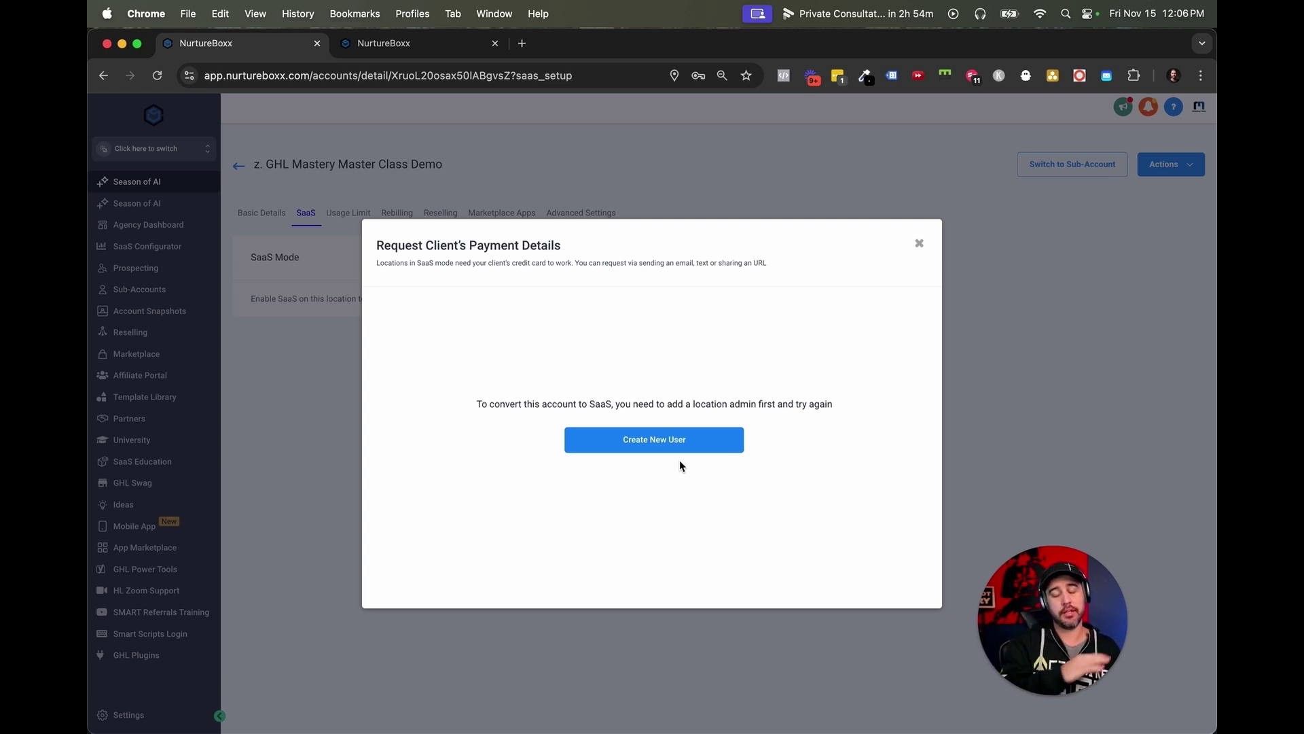
left_click(921, 245)
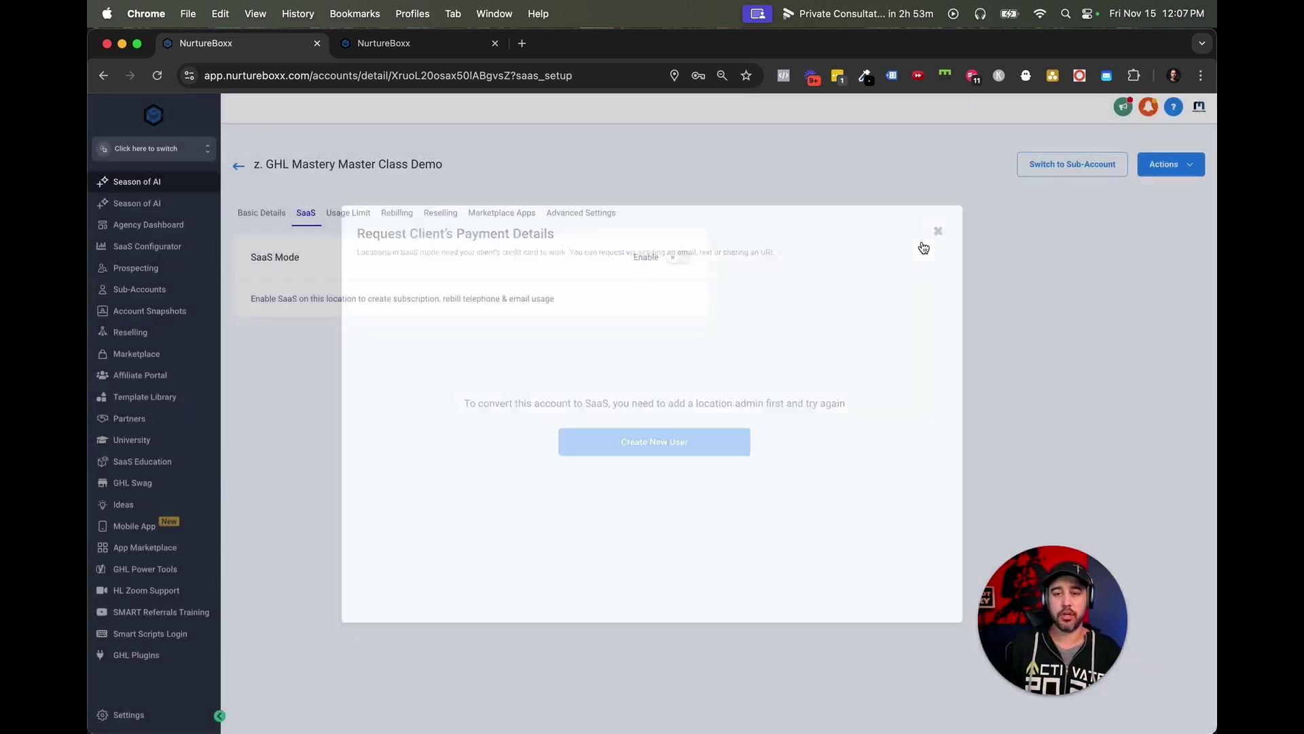
left_click(353, 216)
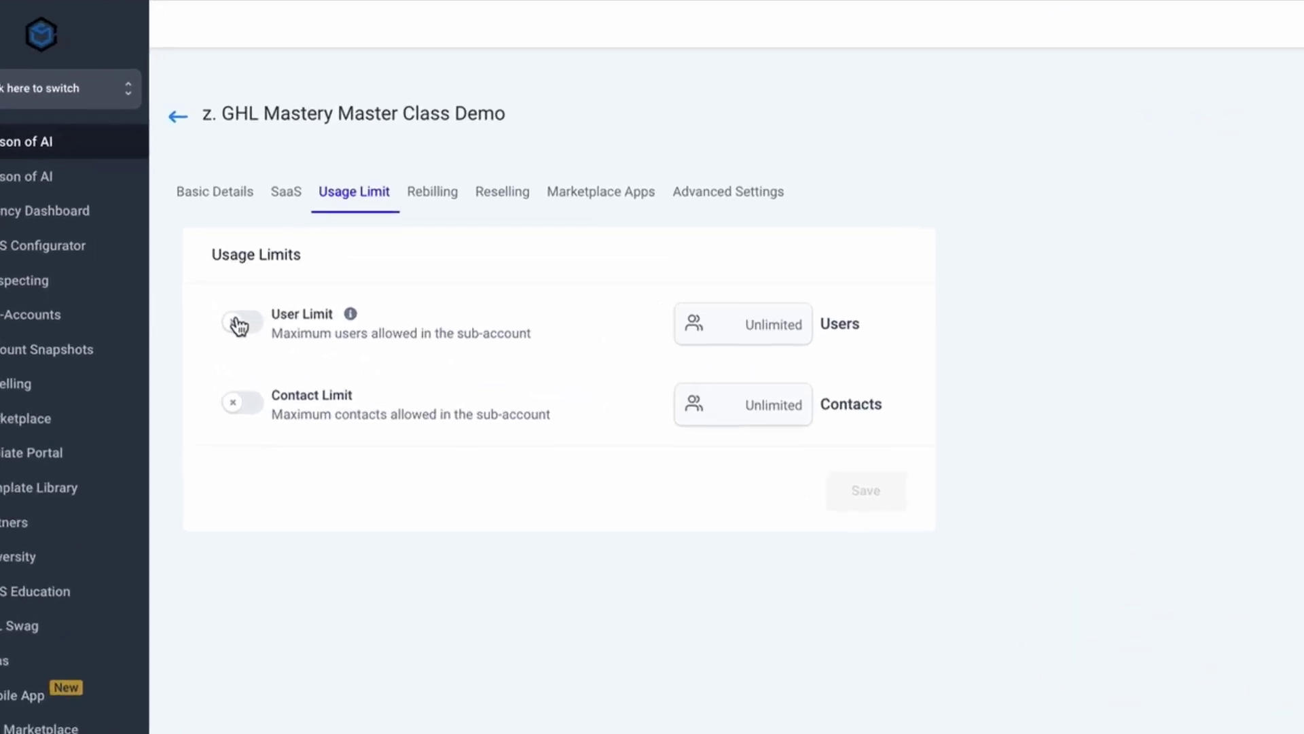
Enable a 20-user limit and a 1000-contact limit.
left_click(279, 293)
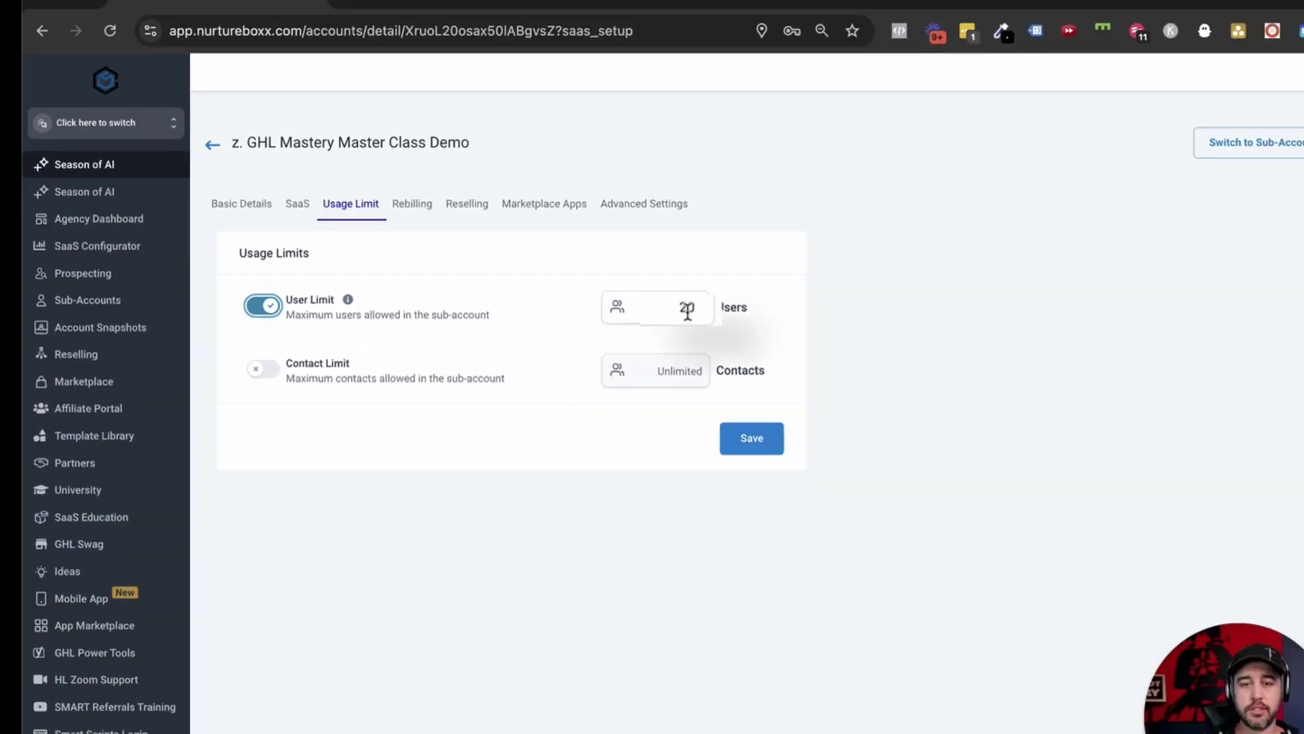
double_click(794, 327)
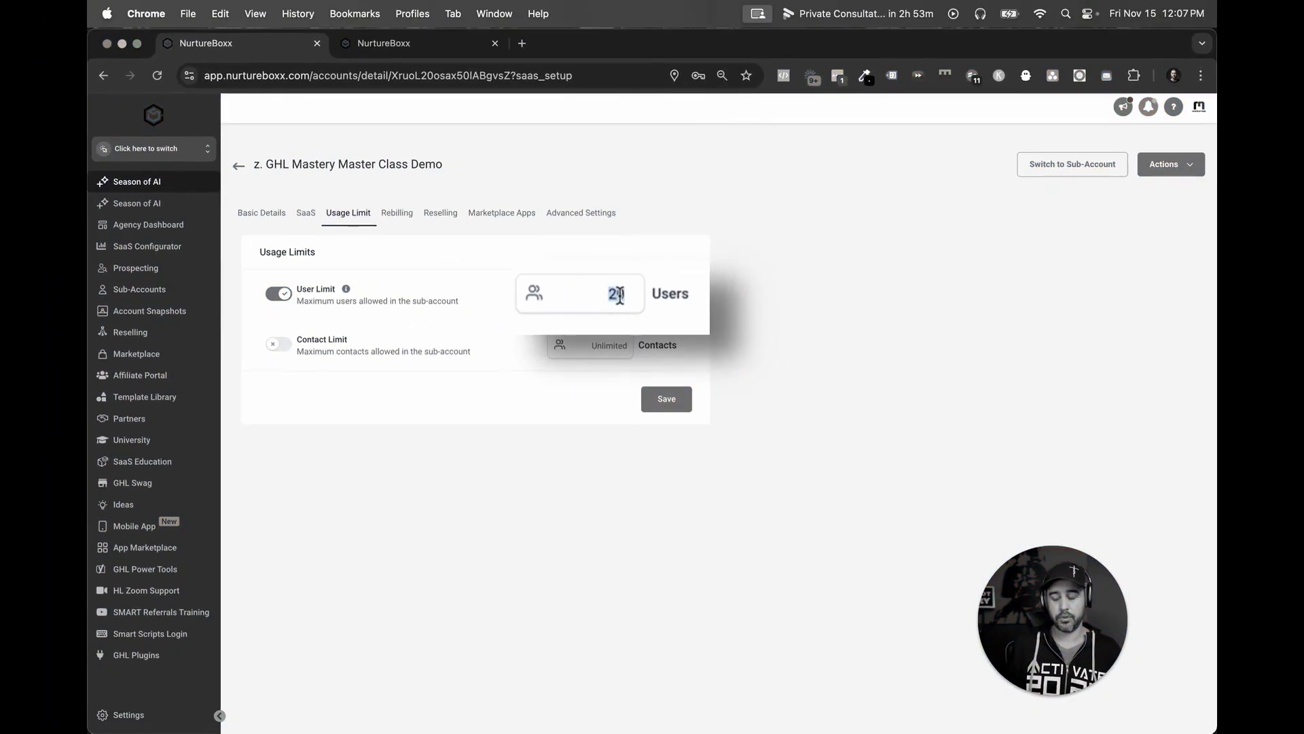
type("1")
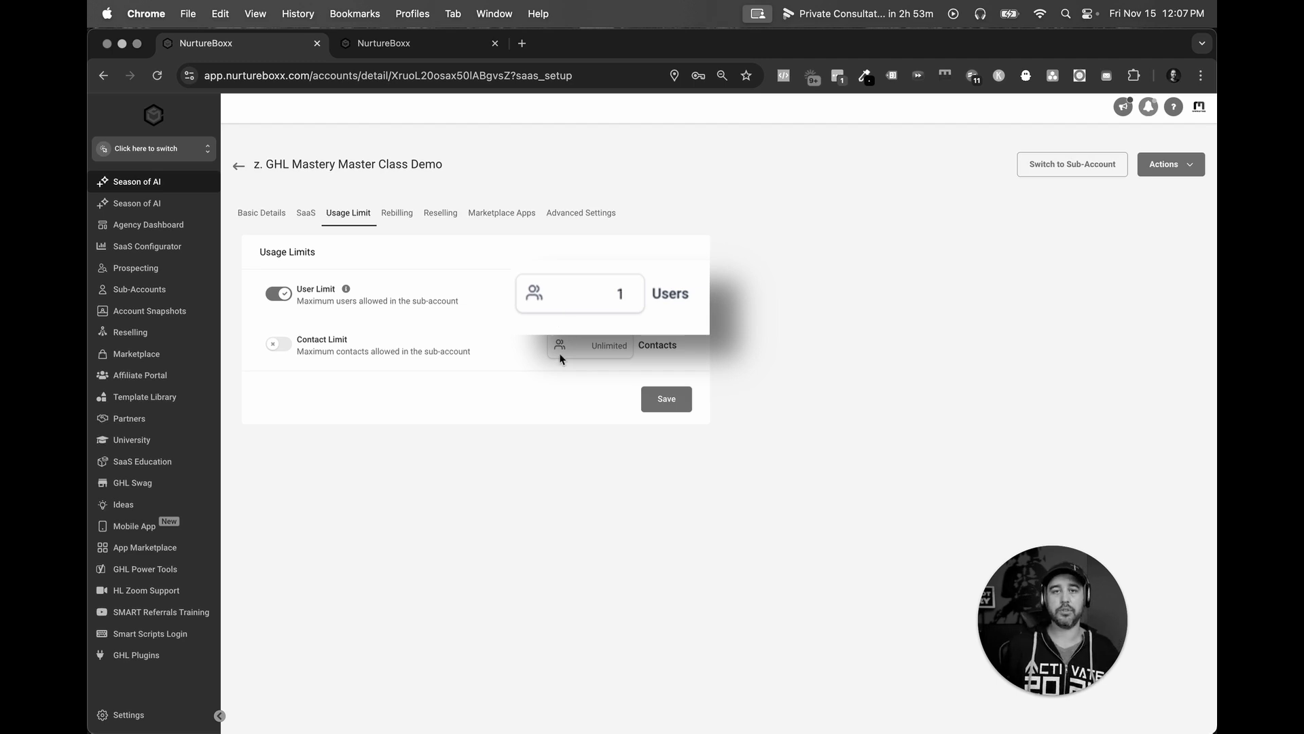
key("BackSpace")
type("0")
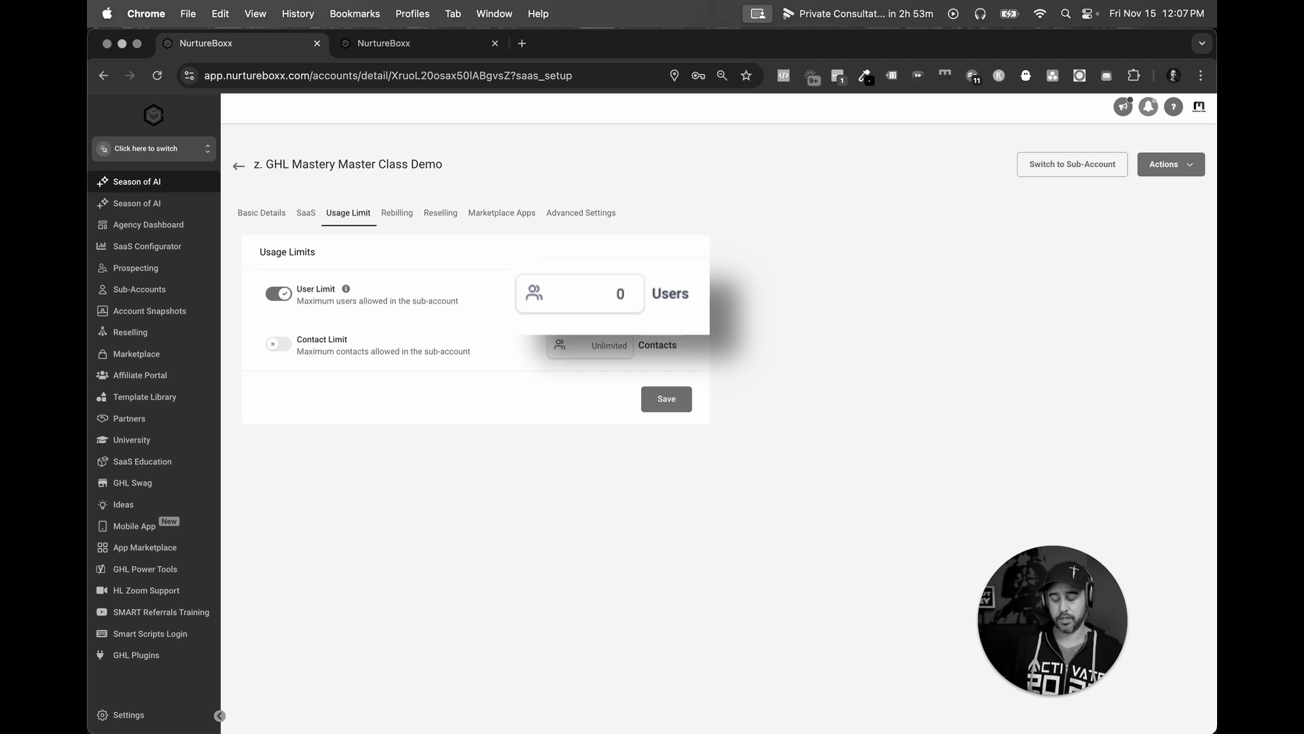
type("20")
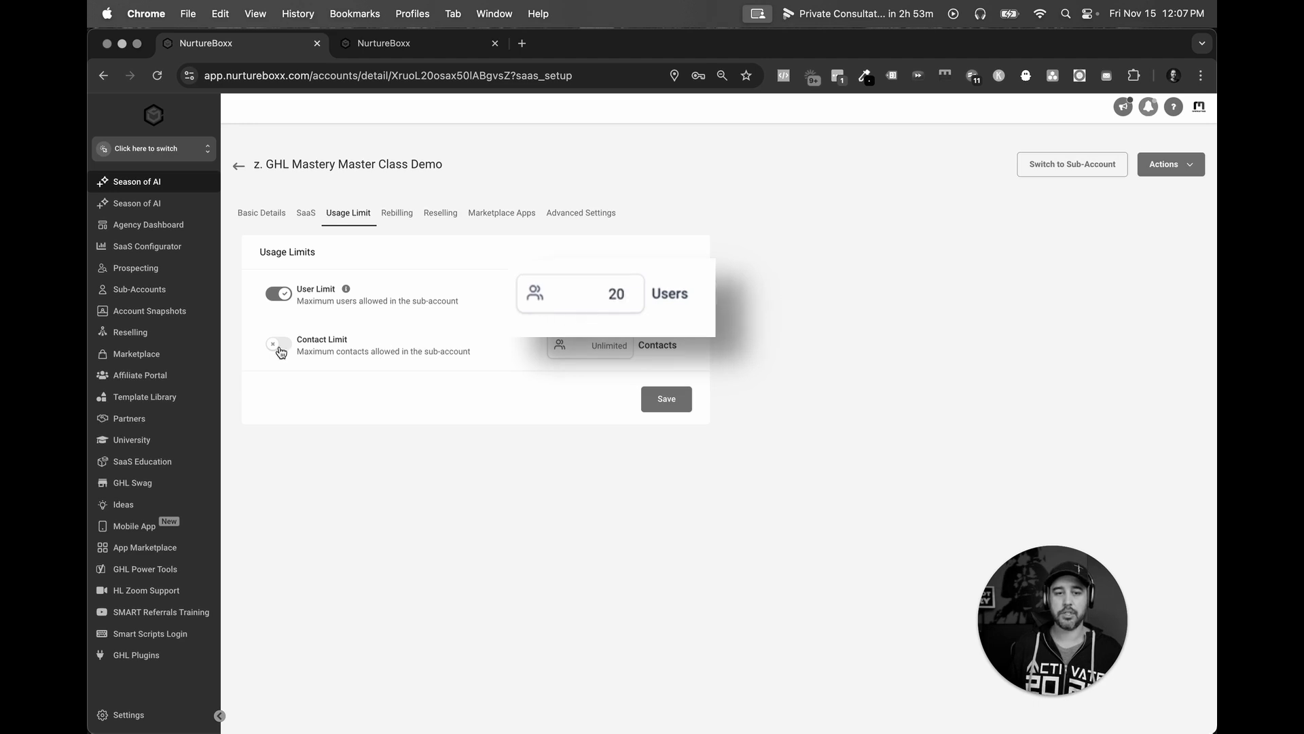
key("Tab")
key("space")
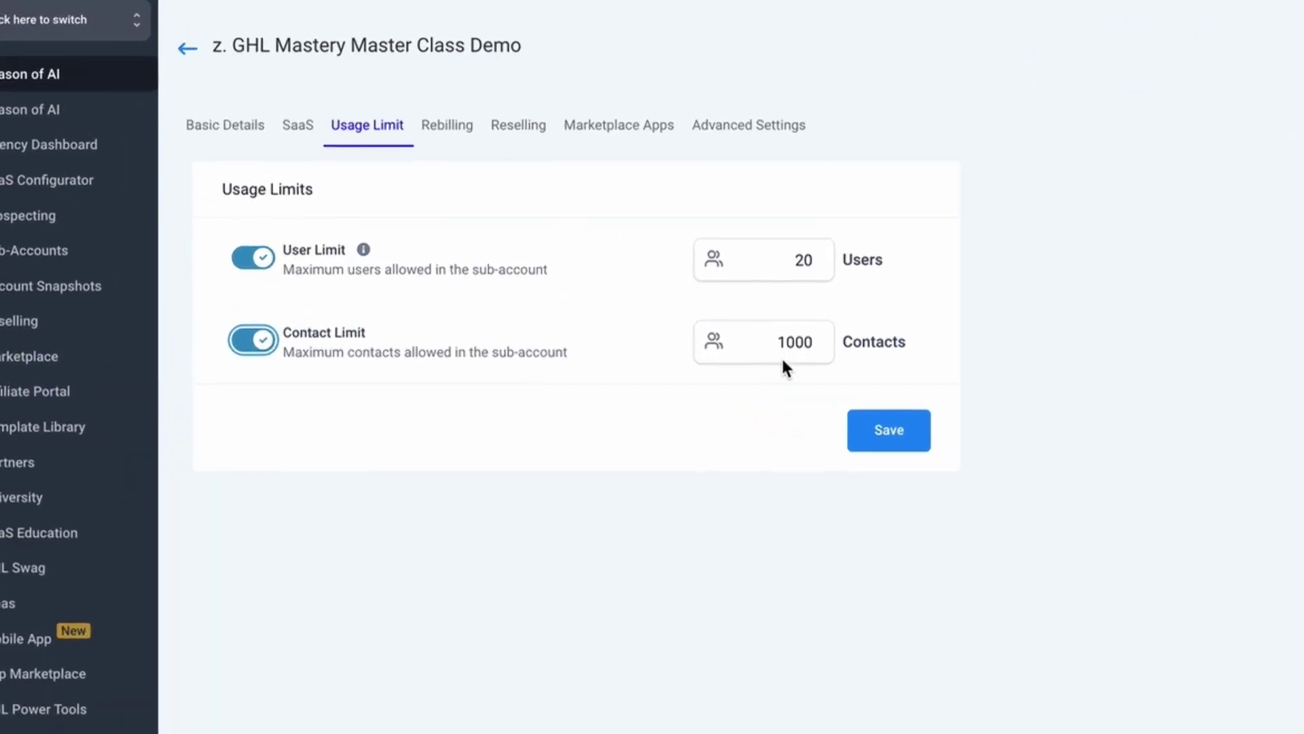
left_click(787, 345)
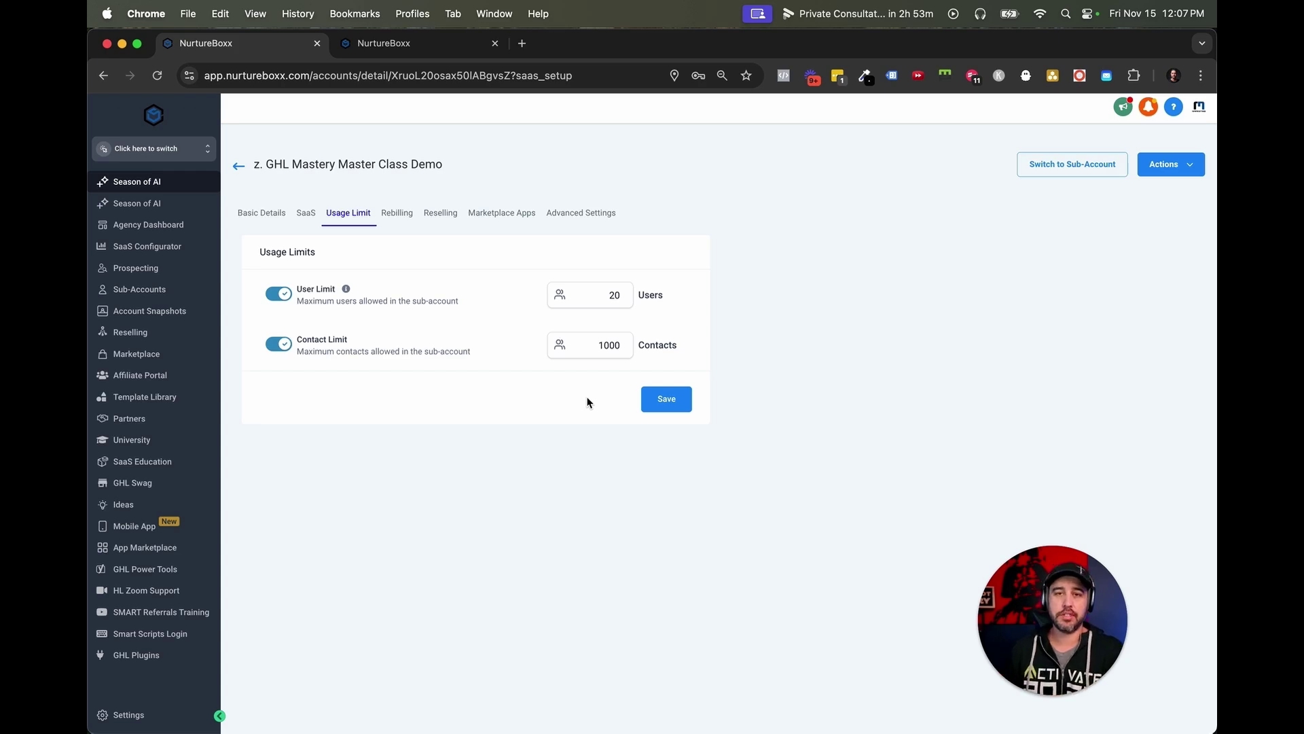
Show the Rebilling tab's Dedicated IP panel.
left_click(397, 213)
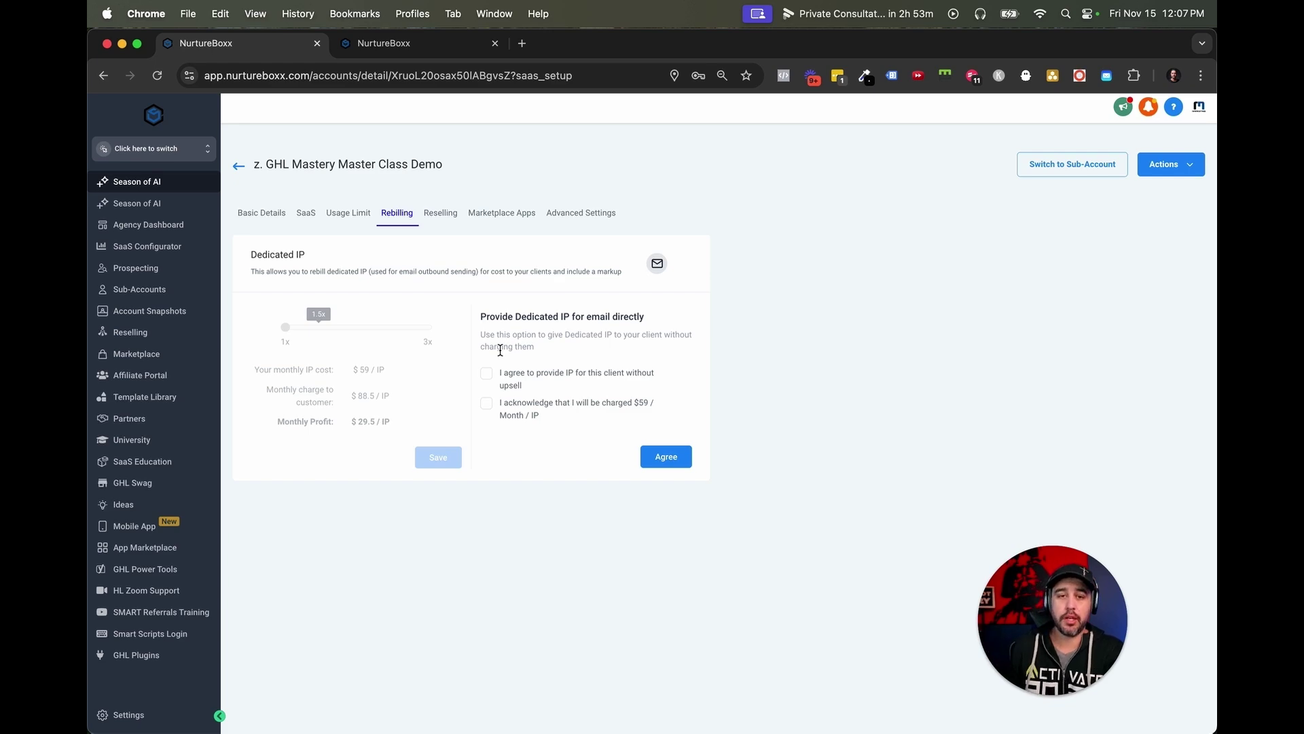
Scroll through the Reselling offers and highlight the Workflow Pro Plan's $14.99 price.
left_click(440, 213)
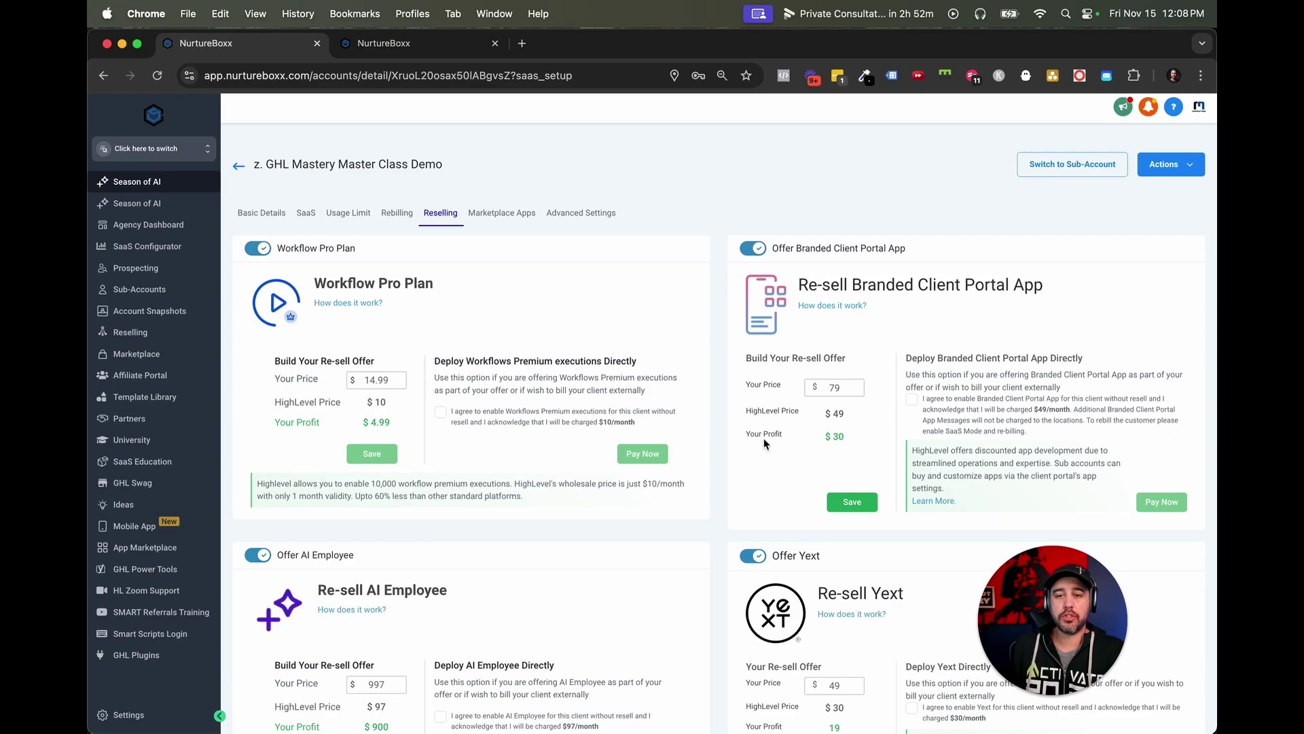
scroll(898, 499, "down", 5)
scroll(764, 443, "down", 4)
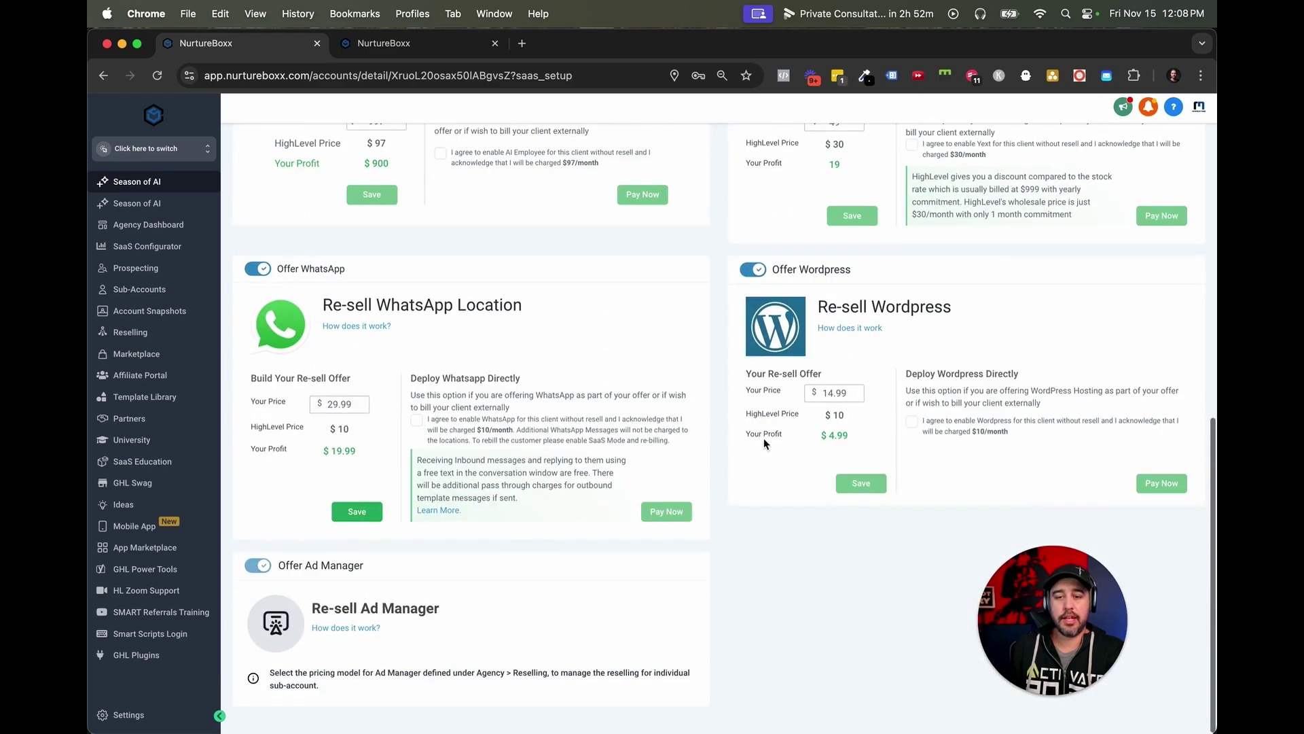
scroll(764, 443, "up", 8)
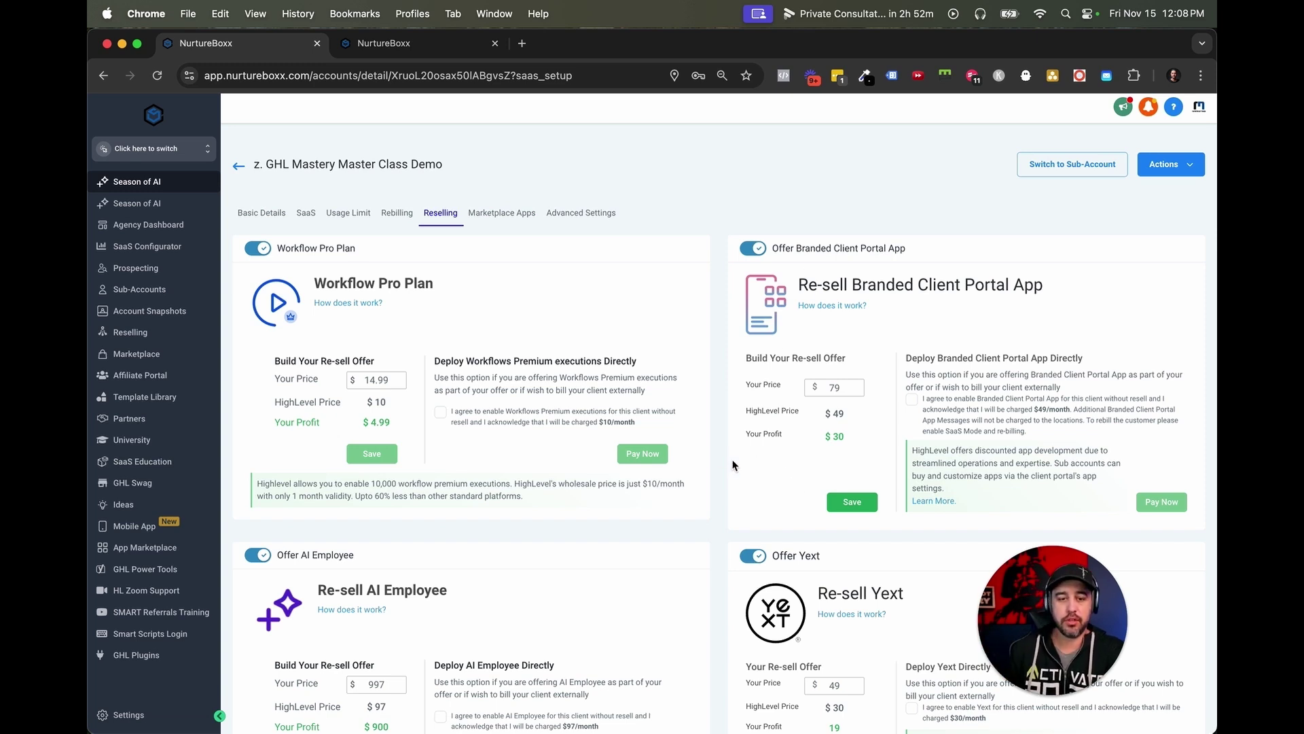
scroll(732, 465, "down", 1)
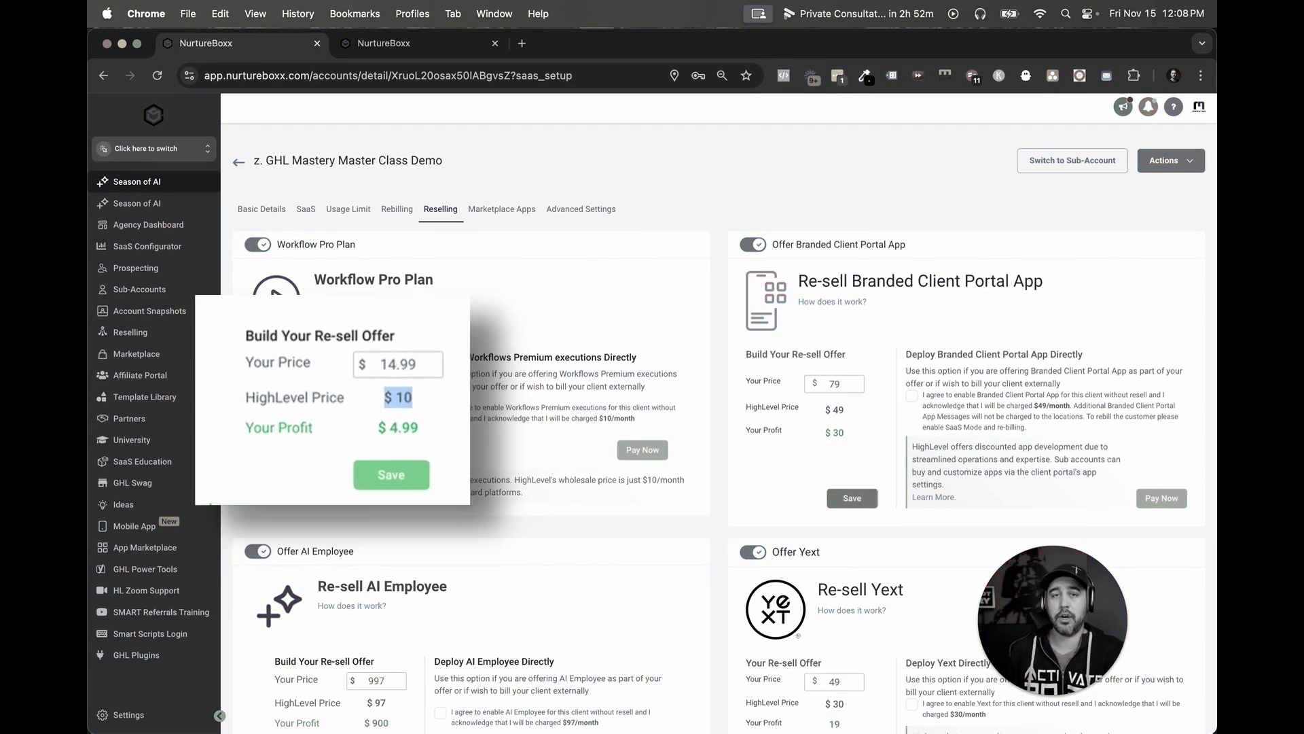
left_click(434, 365)
left_click_drag(434, 365, 378, 365)
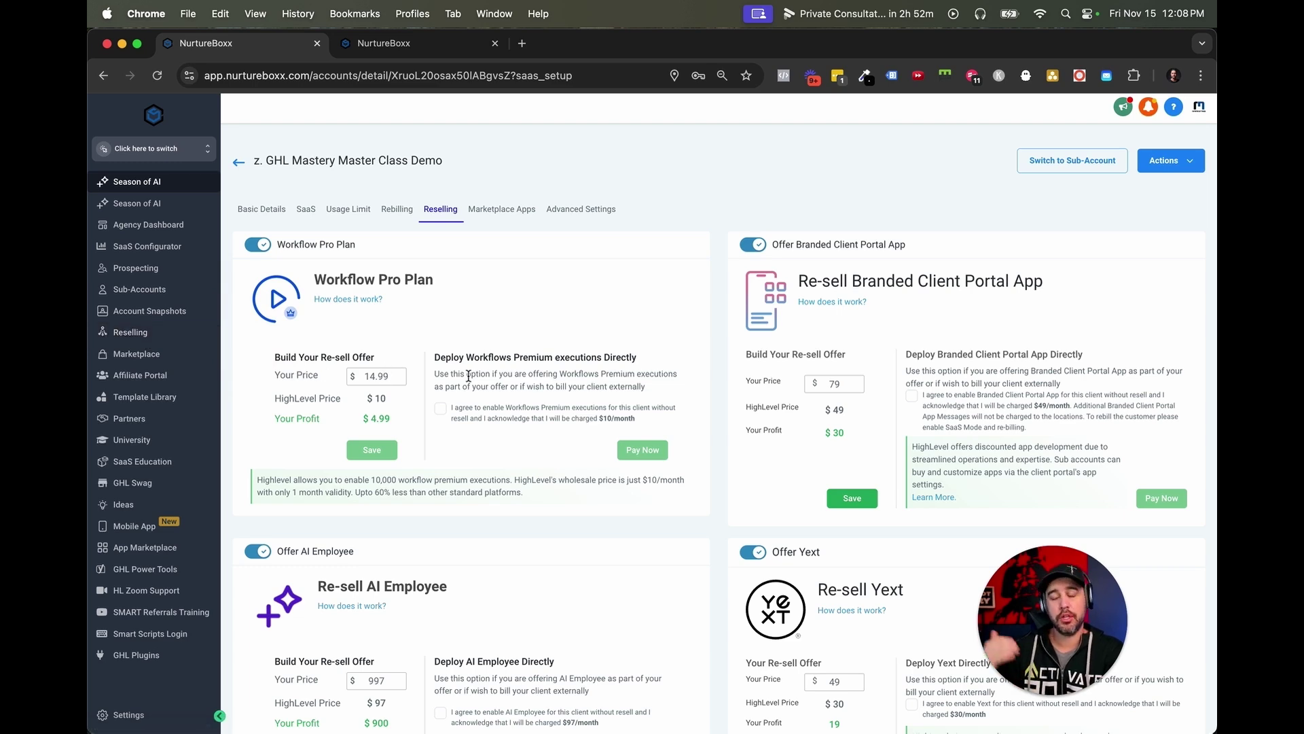
View Marketplace Apps, then Advanced Settings with 100 SMS and 250 daily email limits.
left_click(518, 210)
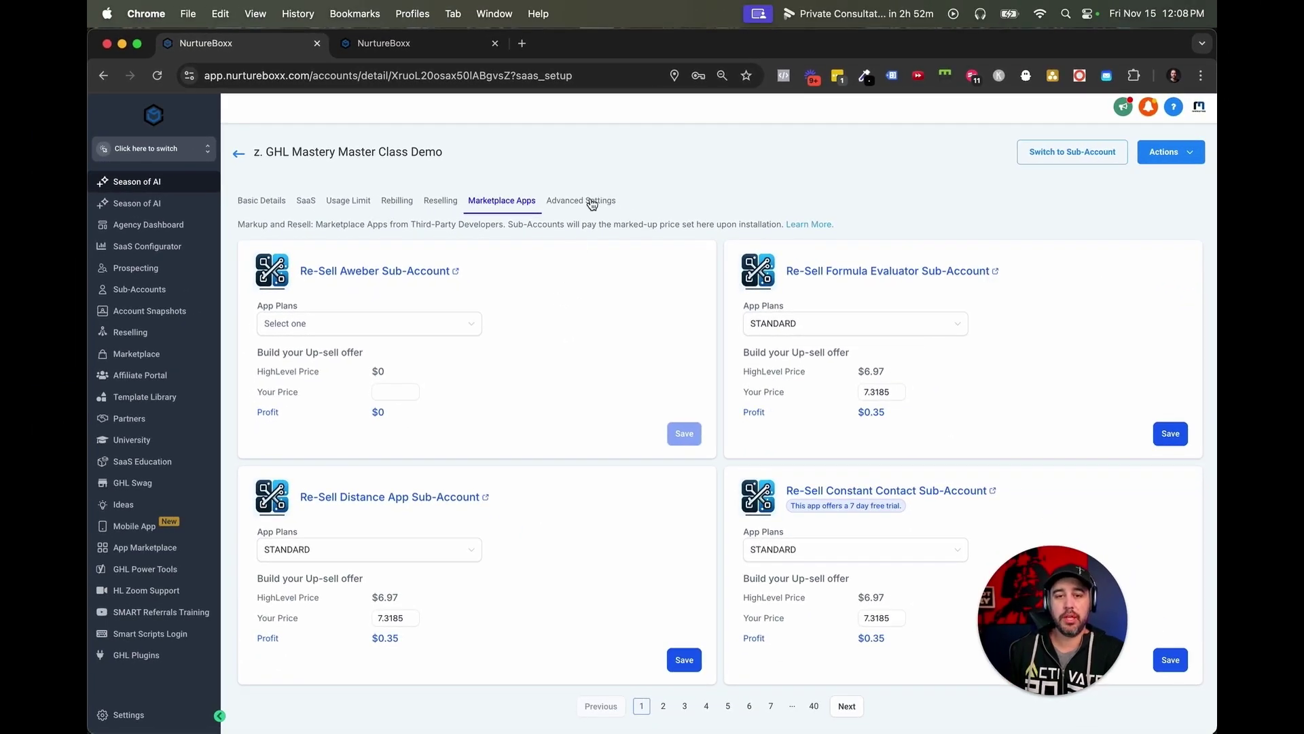
left_click(589, 201)
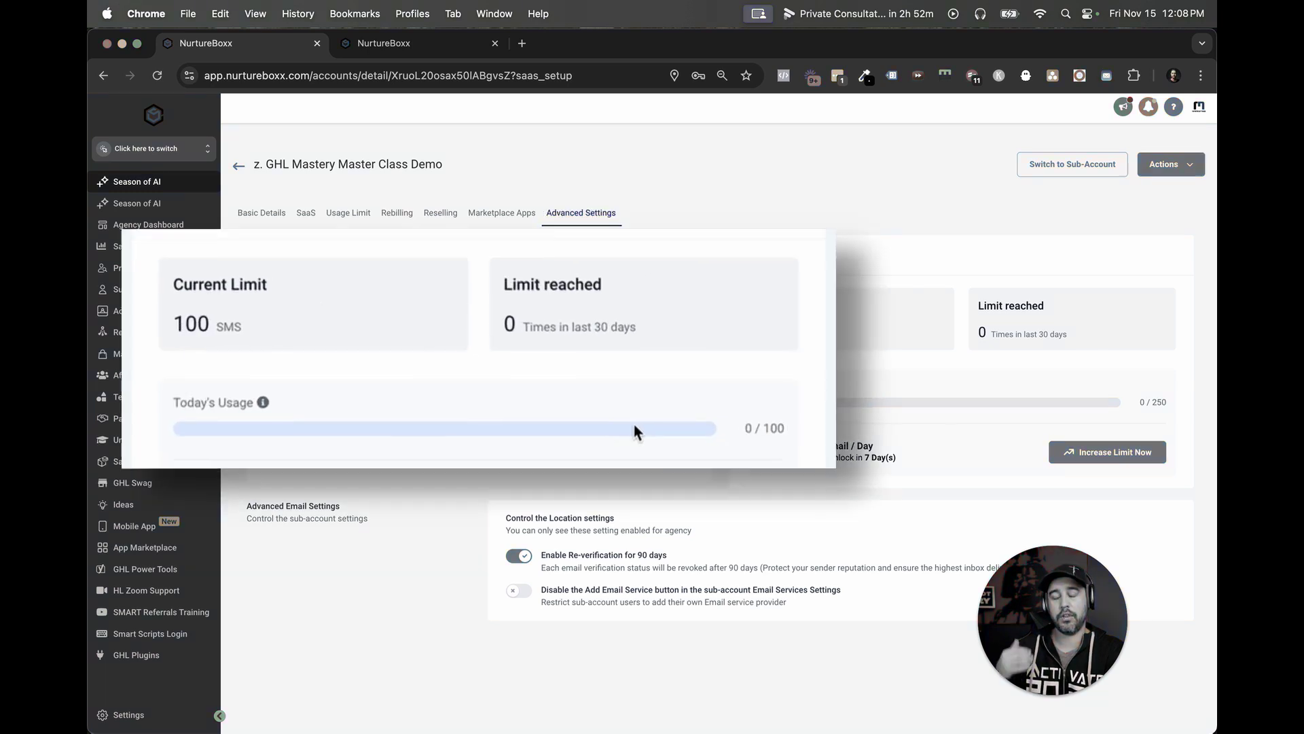
Highlight the 100 SMS and 250 email current limits, then switch to the demo sub-account's dashboard.
left_click_drag(183, 324, 259, 326)
left_click(265, 327)
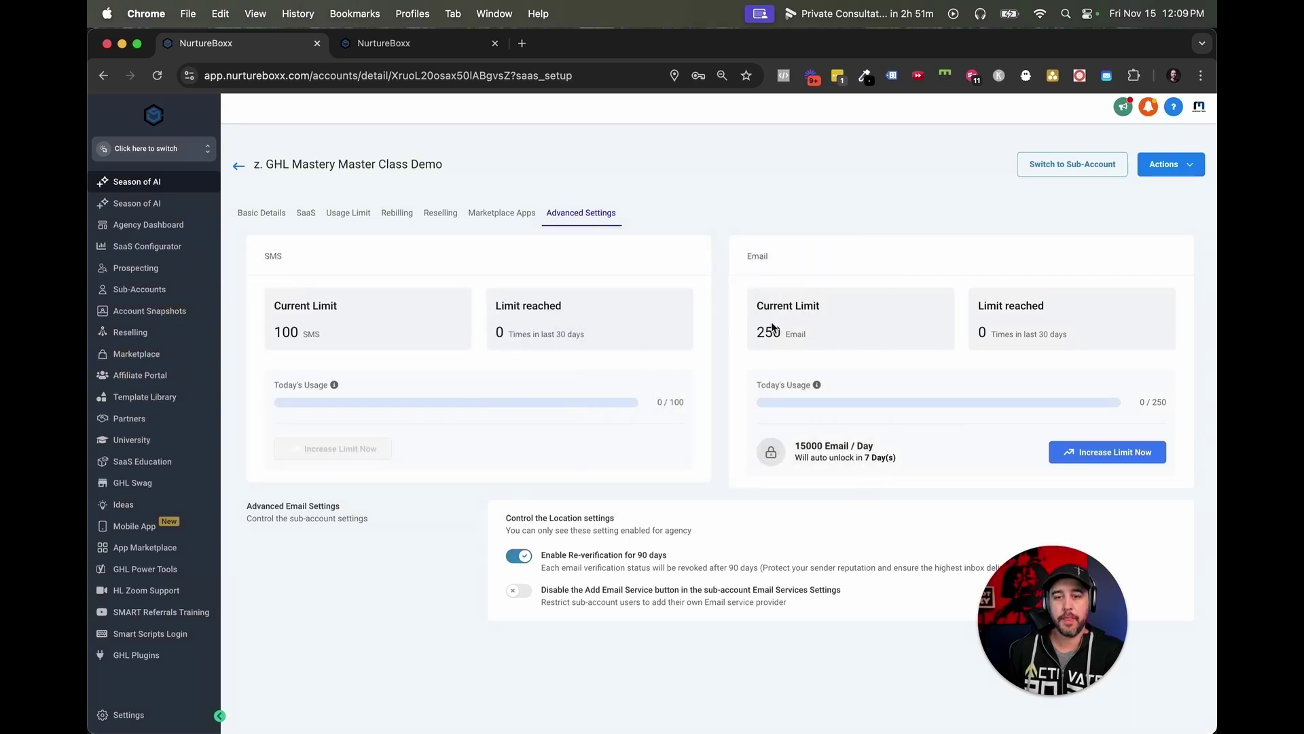
left_click_drag(756, 332, 815, 334)
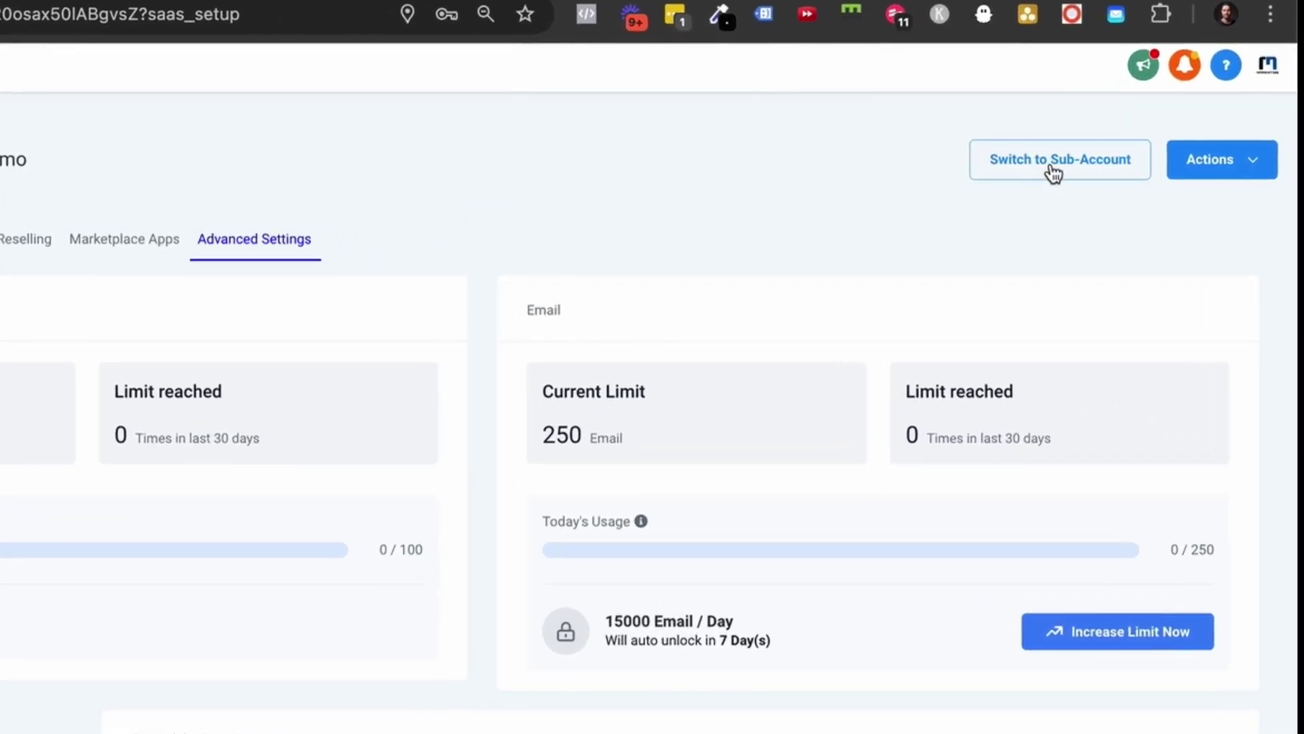
left_click(1068, 167)
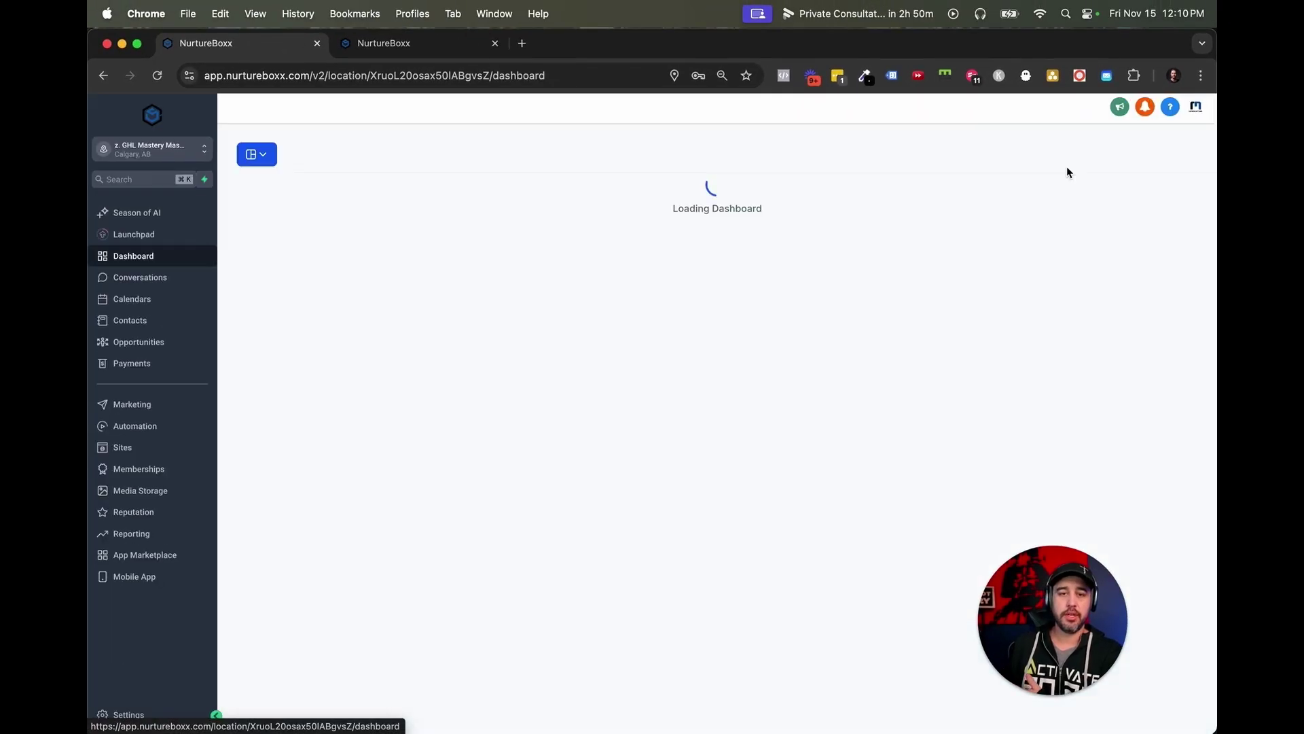